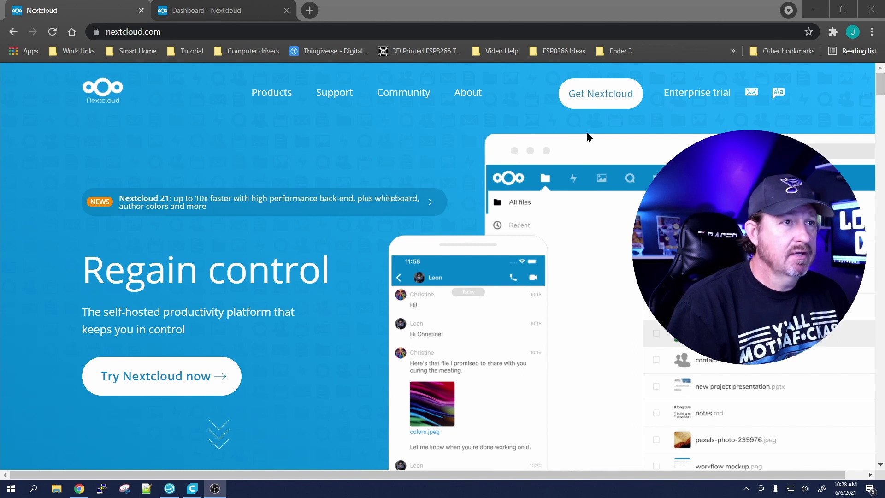
# Open the Nextcloud desktop and mobile apps download page and download the Windows 10 desktop client.
pyautogui.moveTo(601, 102)
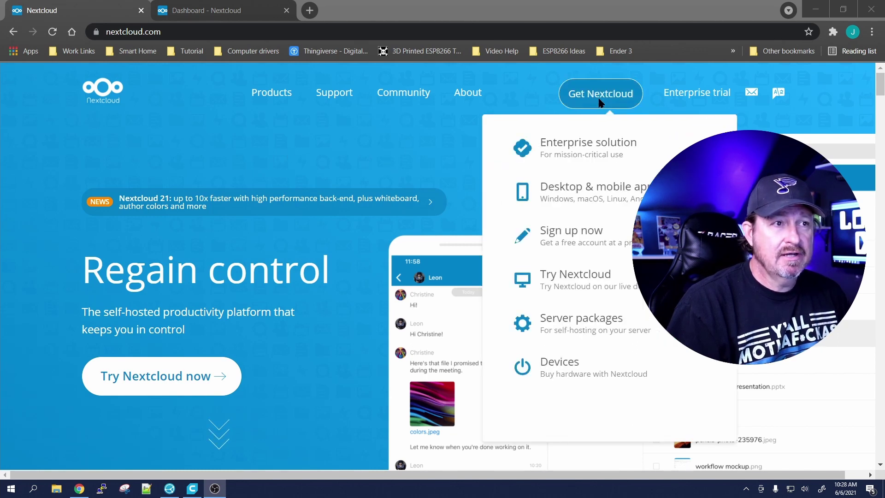
pyautogui.click(584, 191)
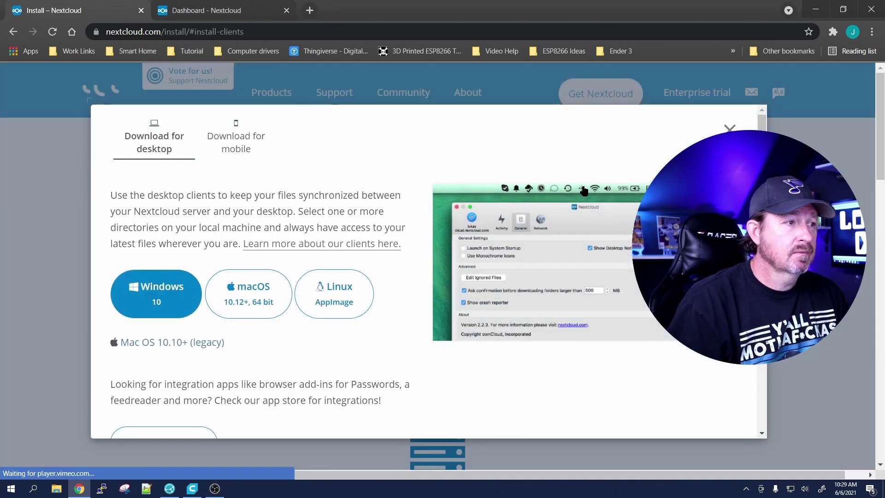
pyautogui.scroll(-3, 283, 172)
pyautogui.scroll(-4, 475, 295)
pyautogui.scroll(7, 471, 285)
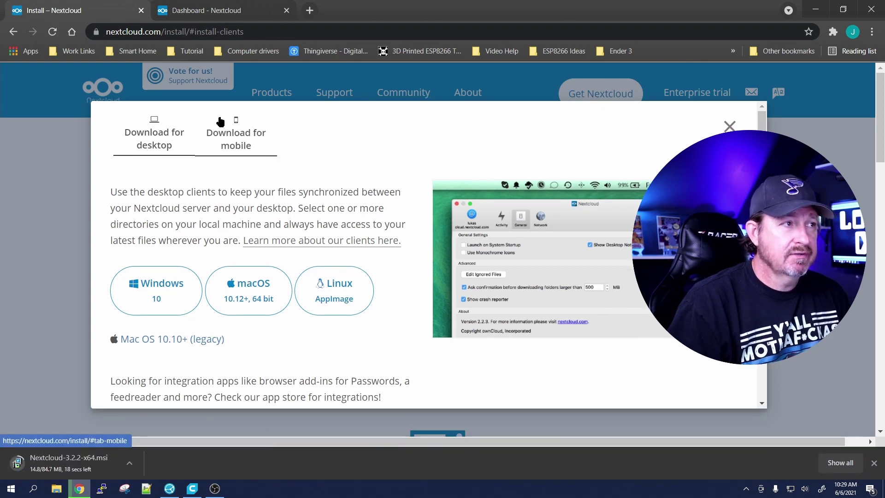
# Review the mobile download options for Nextcloud Files and Nextcloud Talk, and close the download window.
pyautogui.click(236, 143)
pyautogui.scroll(-1, 116, 267)
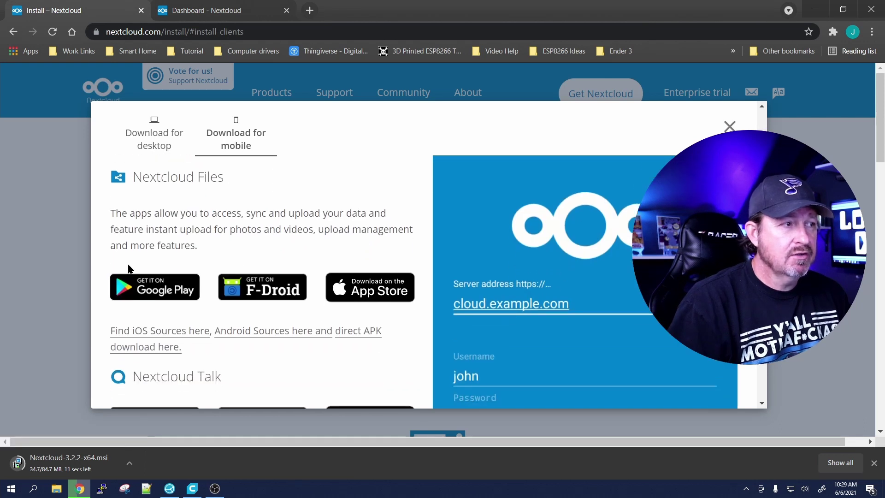
pyautogui.scroll(-4, 631, 272)
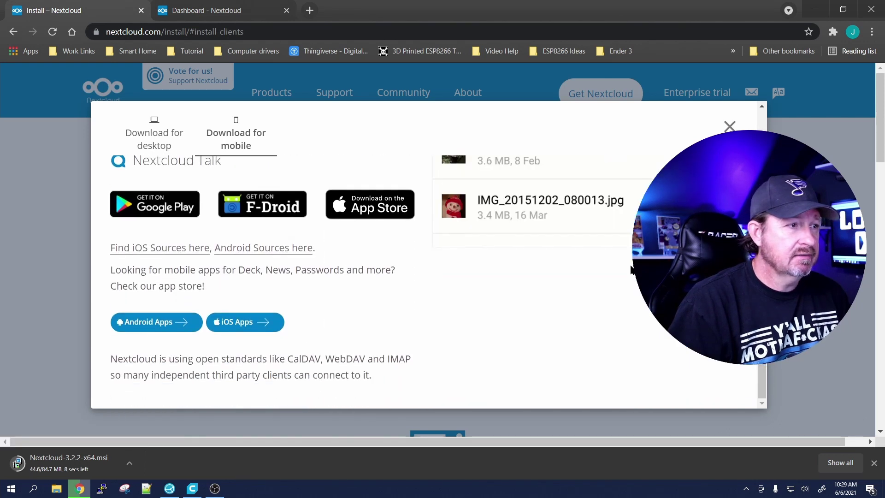
pyautogui.scroll(5, 643, 269)
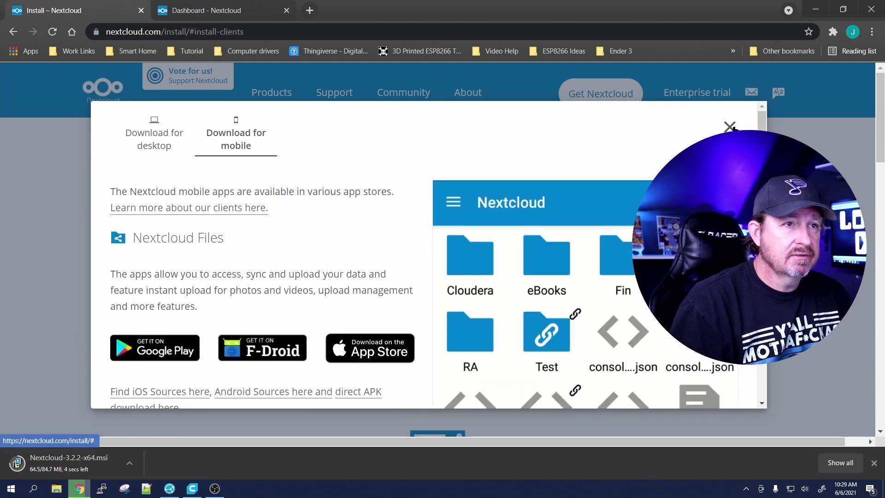
pyautogui.click(731, 126)
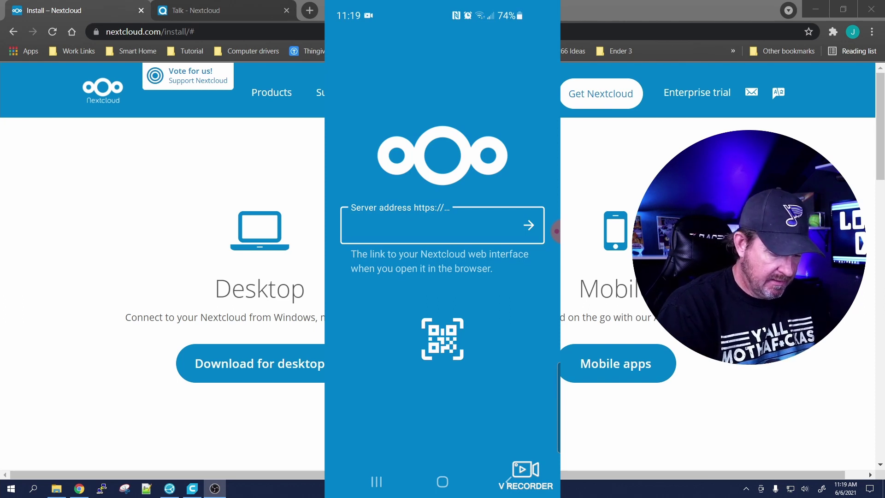
pyautogui.write('https')
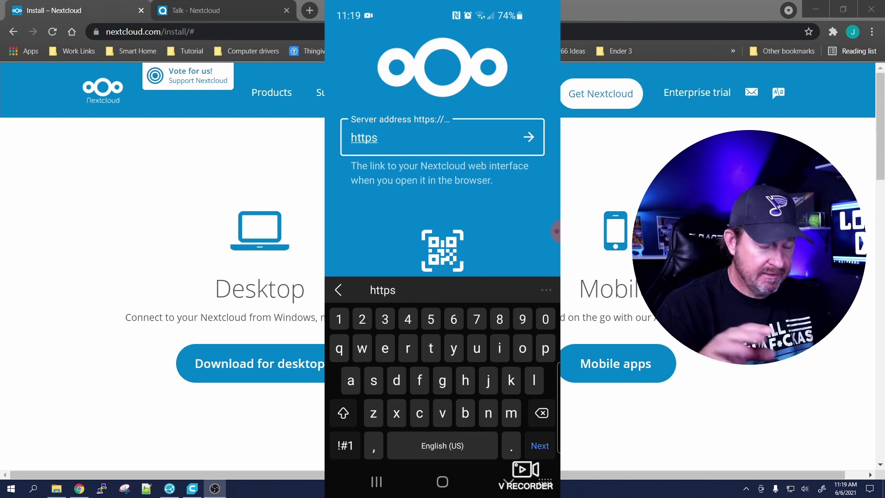
pyautogui.click(345, 445)
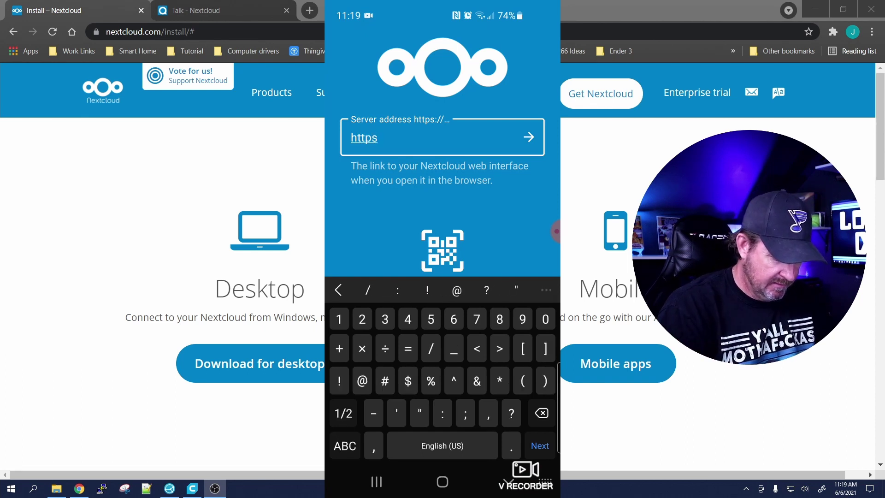
pyautogui.write('://')
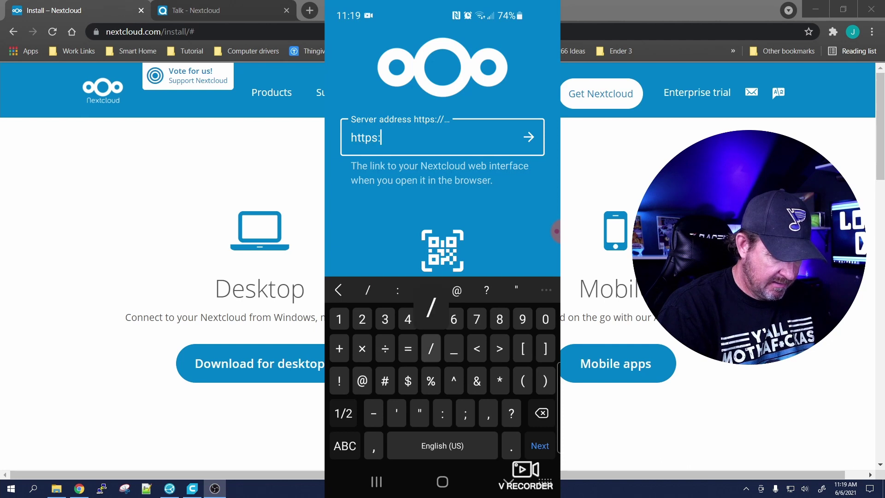
pyautogui.click(345, 445)
pyautogui.write('l')
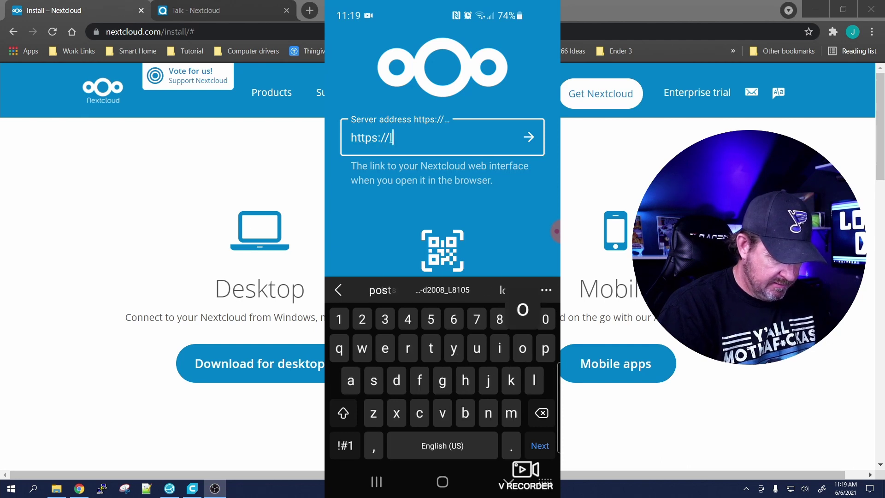
pyautogui.write('orest')
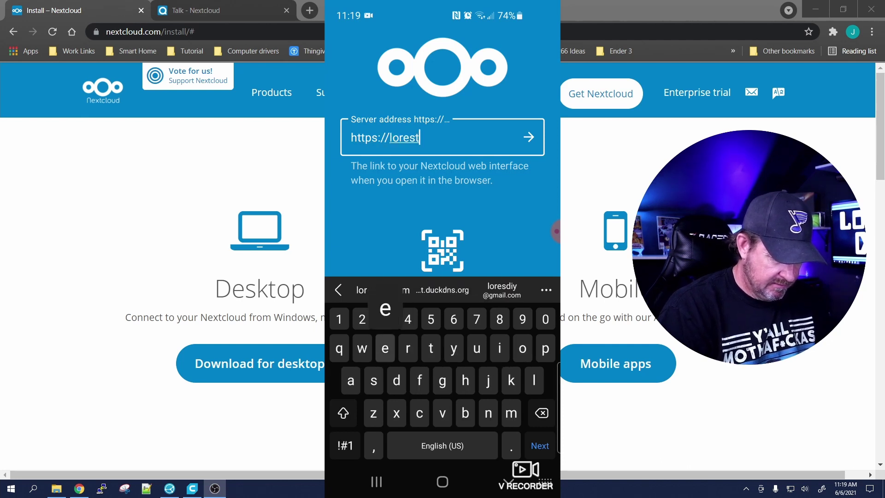
pyautogui.write('est.duckdns.o')
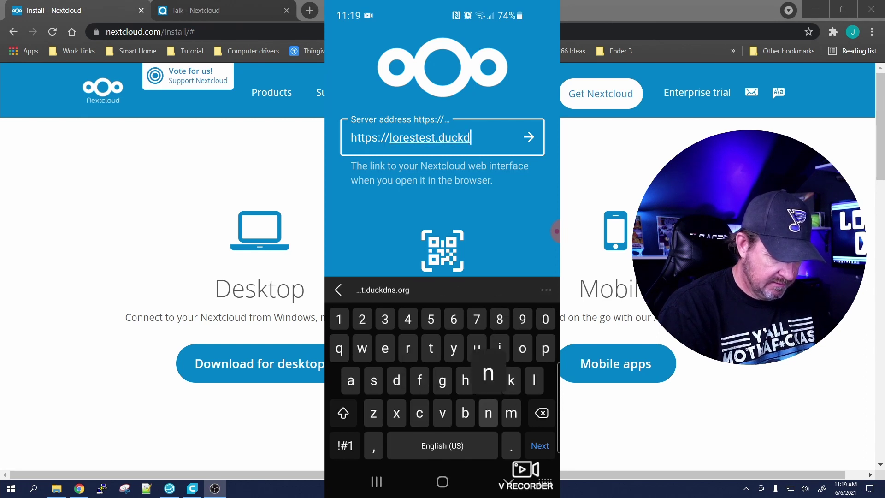
pyautogui.write('rg')
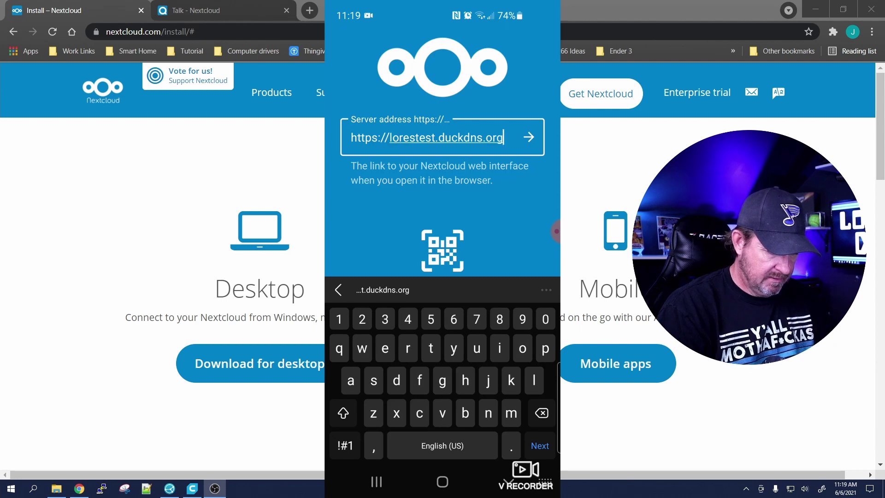
pyautogui.press('Return')
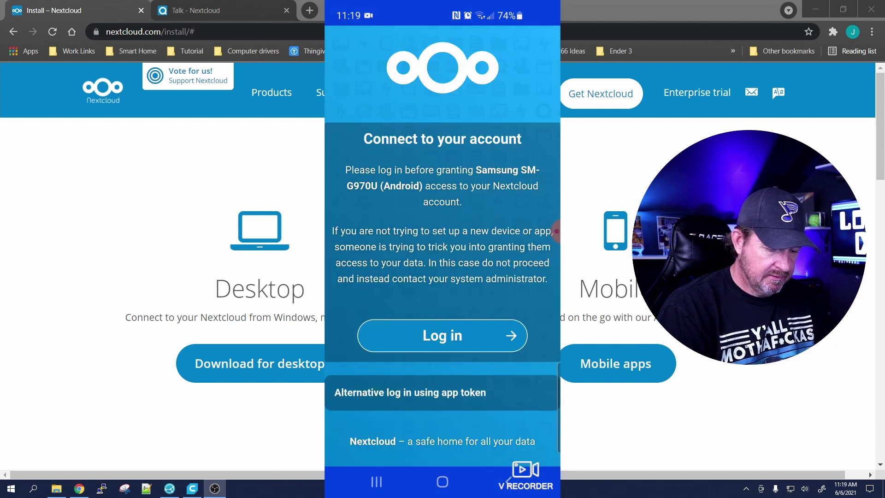
# Log in to the Nextcloud server with the username Lo-Res and the account password.
pyautogui.click(442, 335)
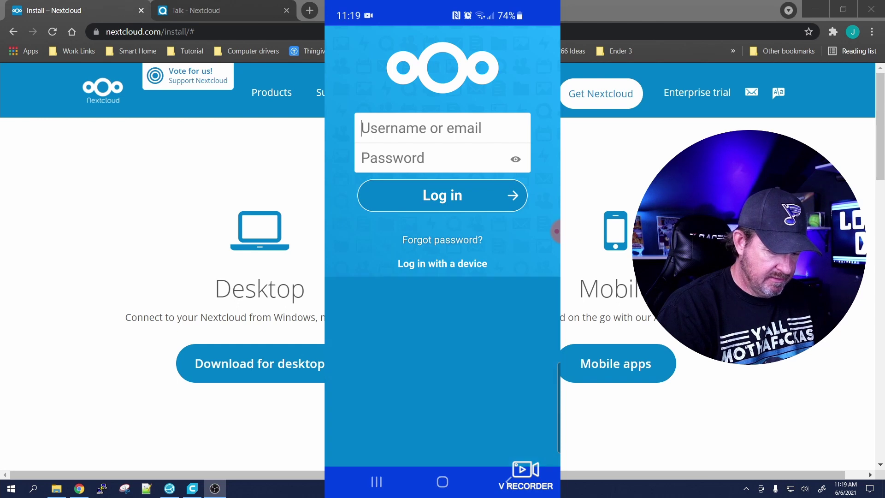
pyautogui.write('Lo')
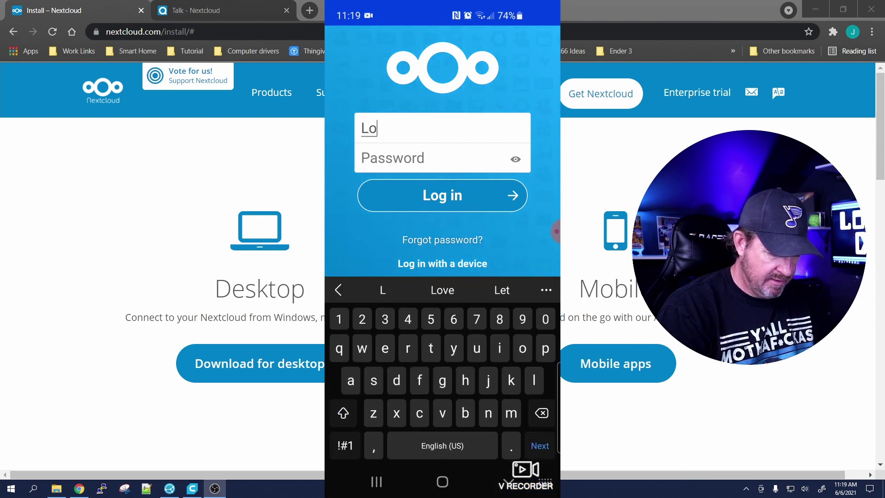
pyautogui.write('-')
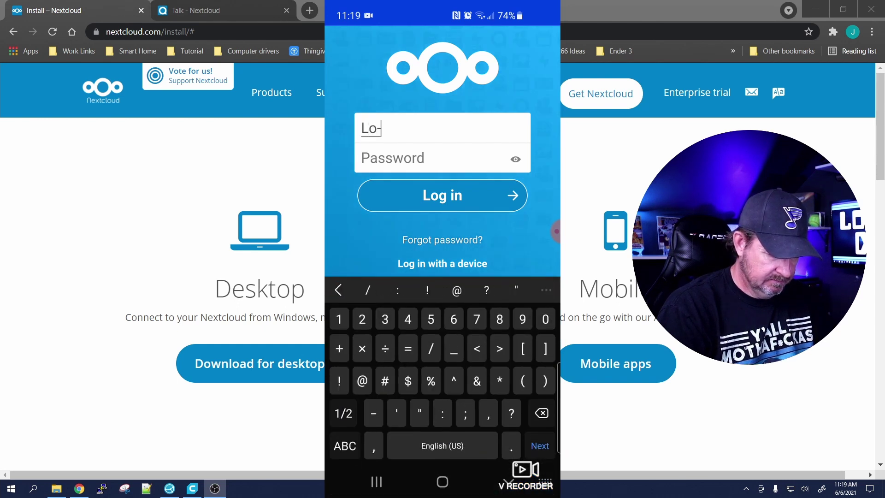
pyautogui.write('Res')
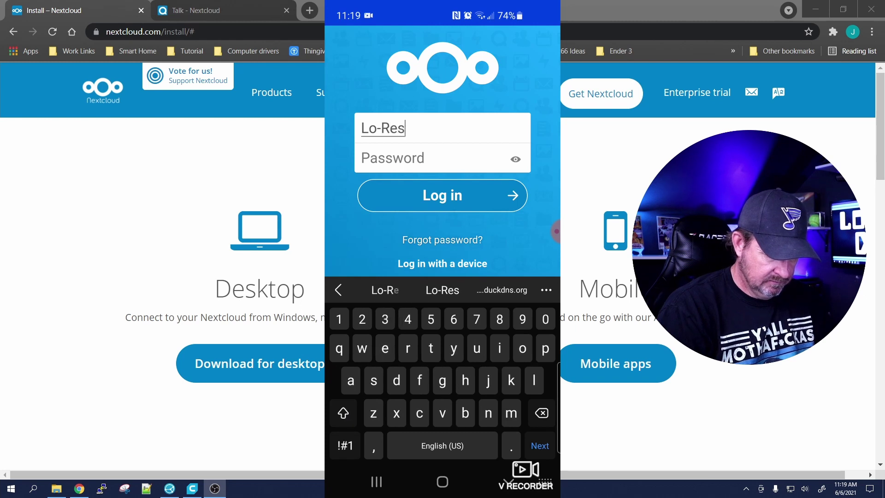
pyautogui.press('Tab')
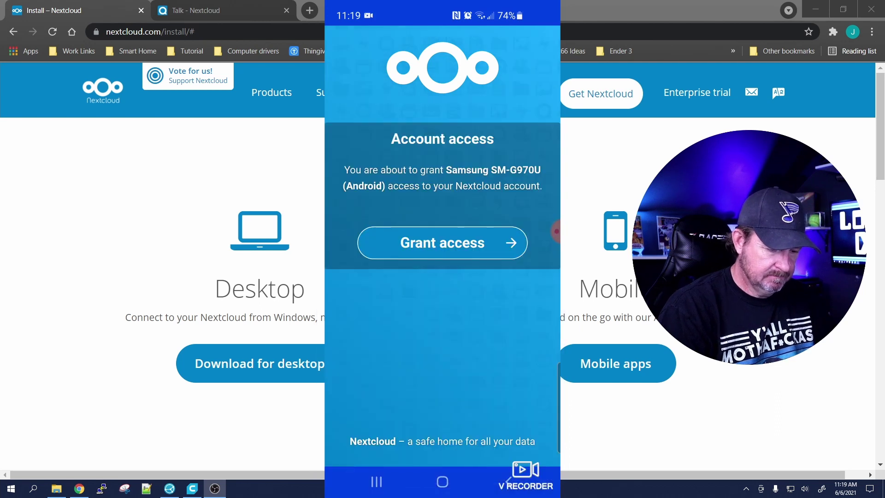
# Grant the phone access to the Nextcloud account and allow the app to access the device's photos, media and files.
pyautogui.click(507, 242)
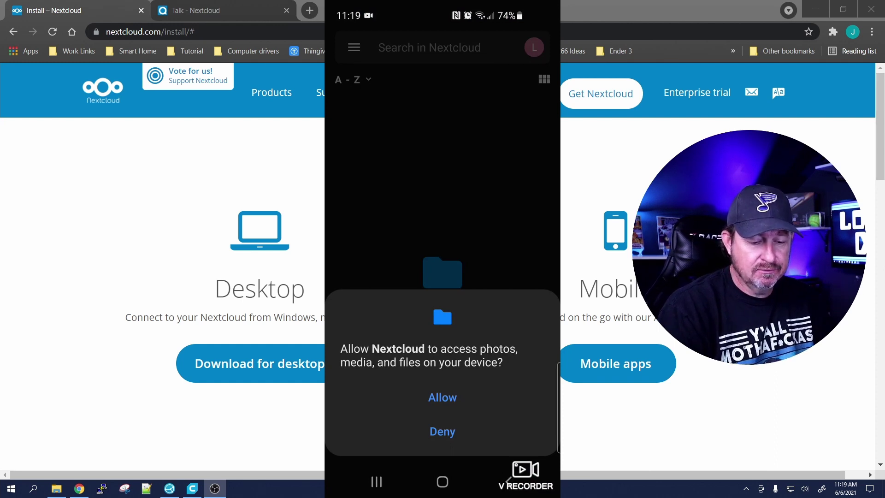
pyautogui.click(443, 398)
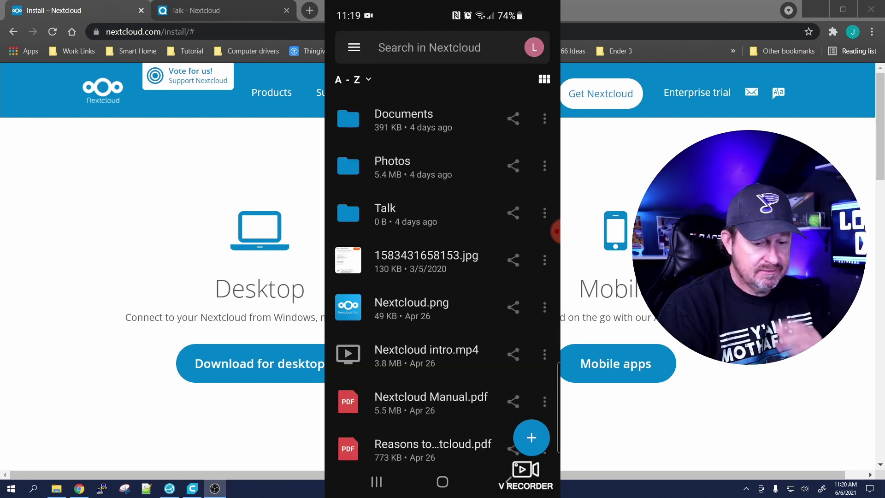
pyautogui.scroll(-5, 443, 249)
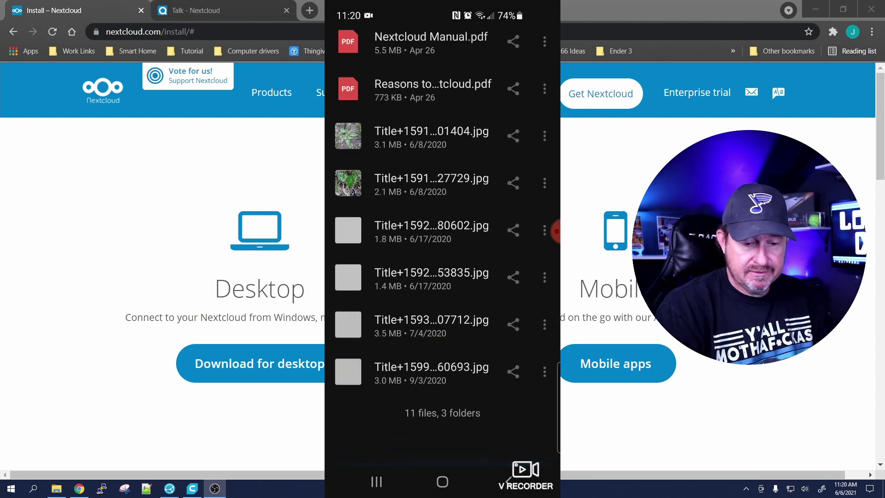
pyautogui.scroll(5, 443, 249)
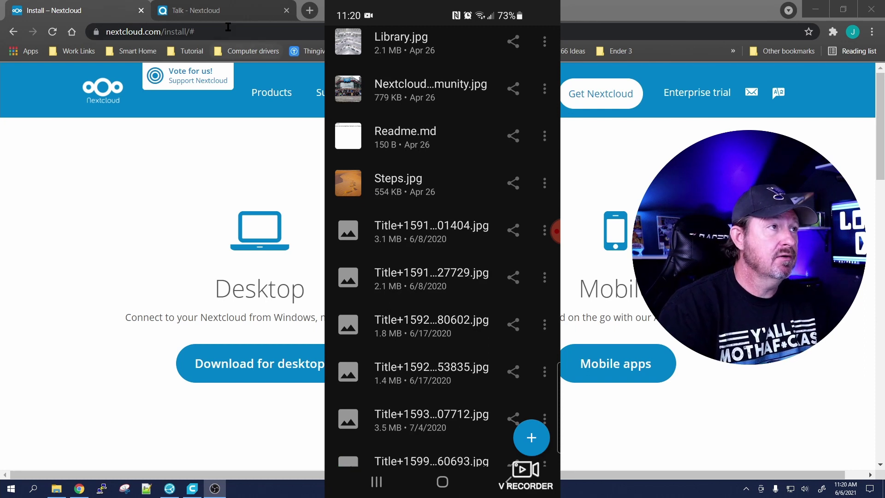
# Switch to the Nextcloud web interface in the browser and look through the files in the Photos folder.
pyautogui.click(216, 12)
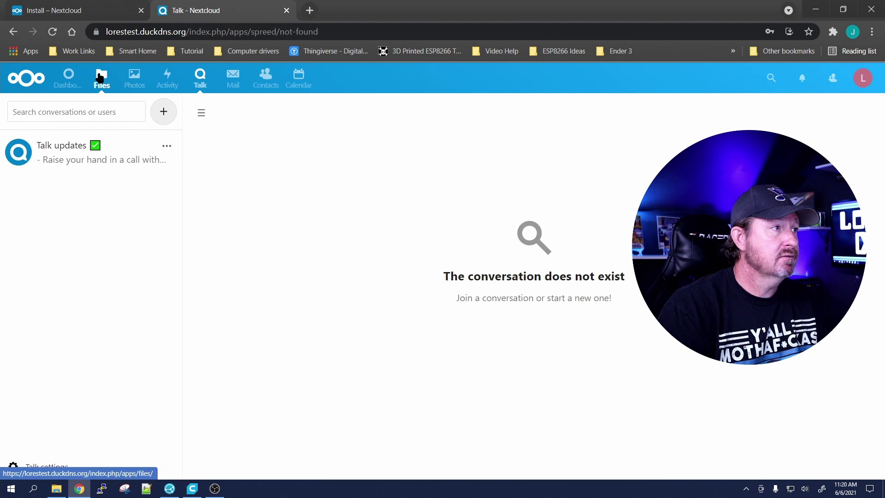
pyautogui.click(102, 76)
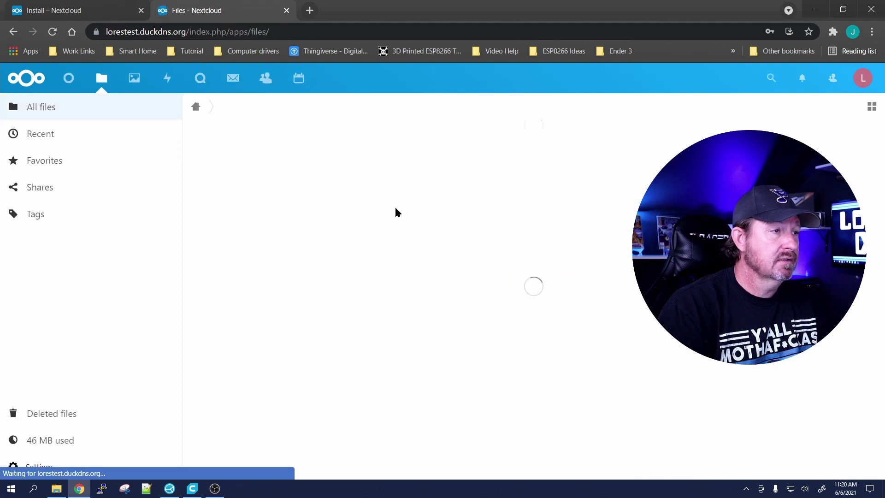
pyautogui.click(260, 308)
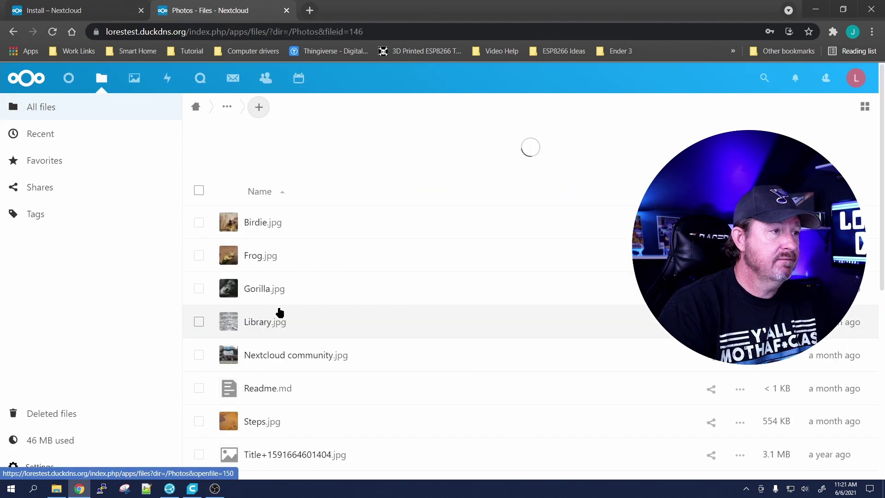
pyautogui.scroll(-8, 431, 279)
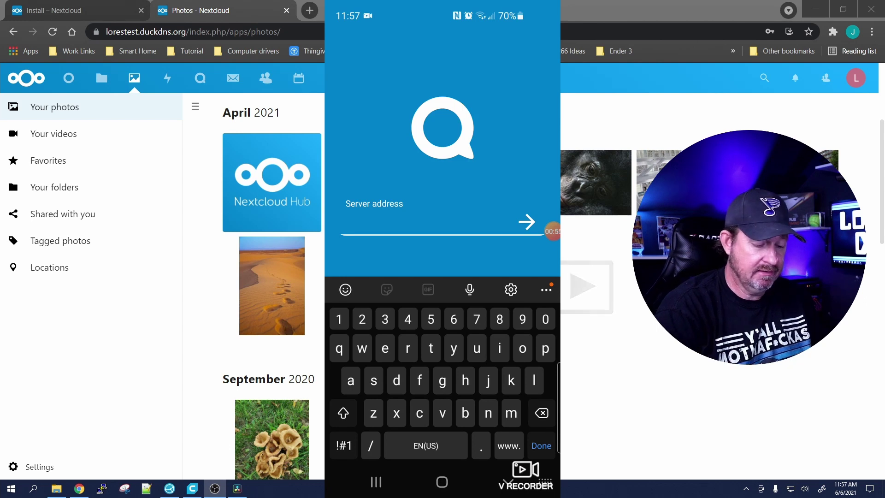
pyautogui.write('h')
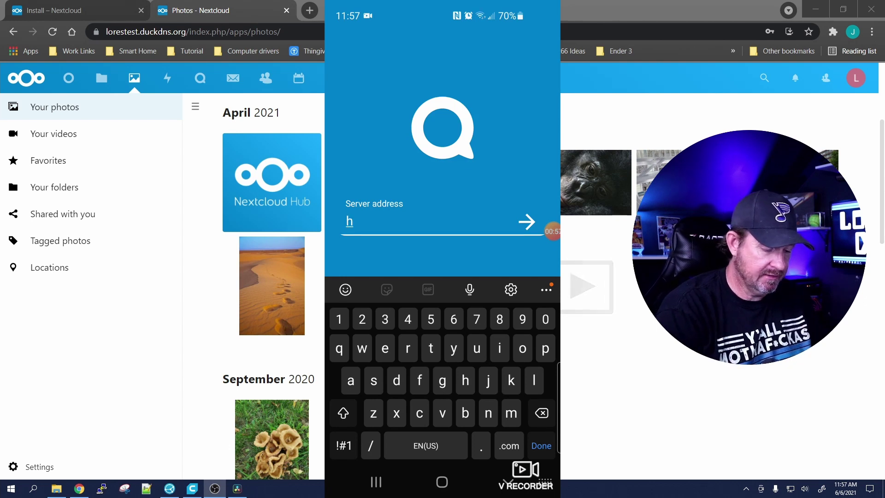
pyautogui.write('ttps://')
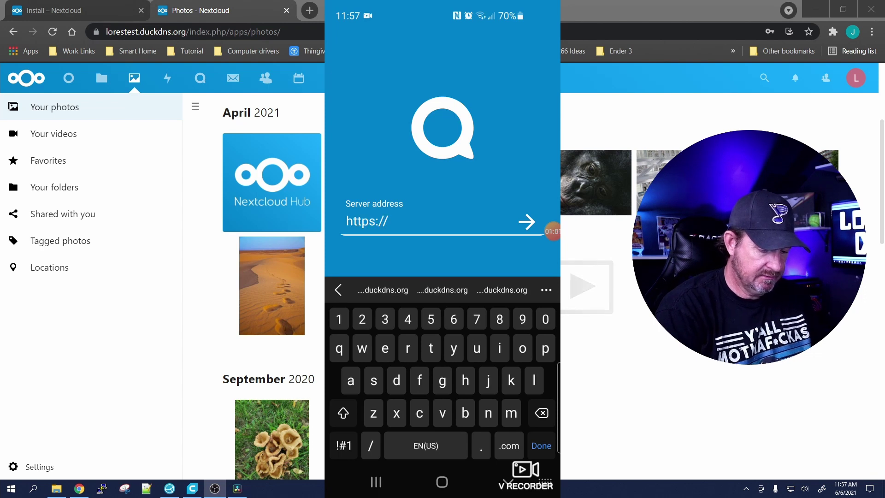
pyautogui.write('lorestest.duckdns.org')
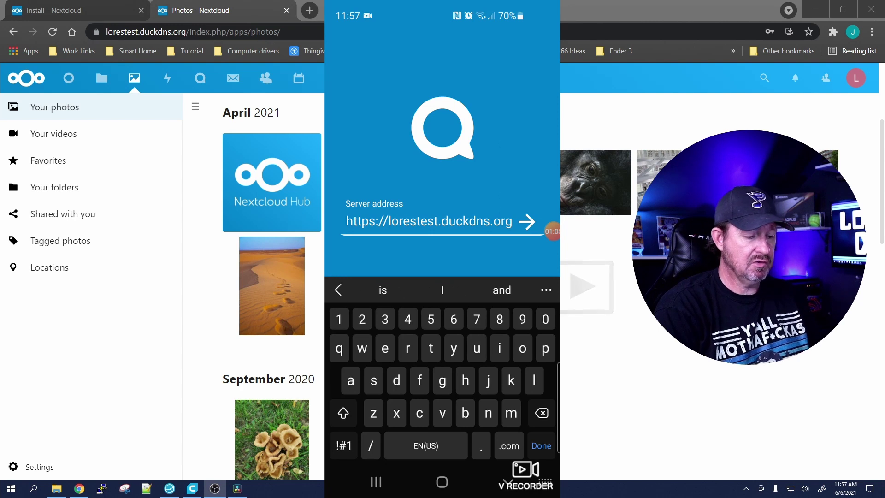
pyautogui.press('Return')
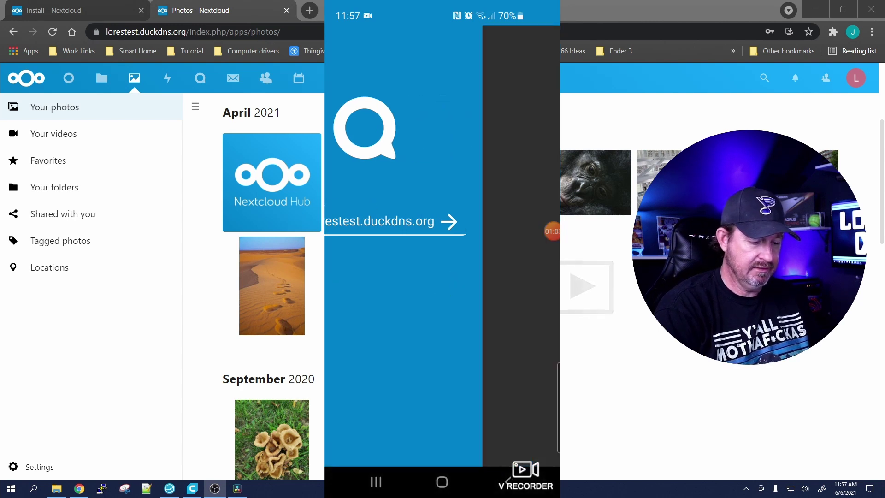
# Log in to Nextcloud Talk with the username Lo-Res and the account password, and grant the phone access to the account.
pyautogui.click(442, 335)
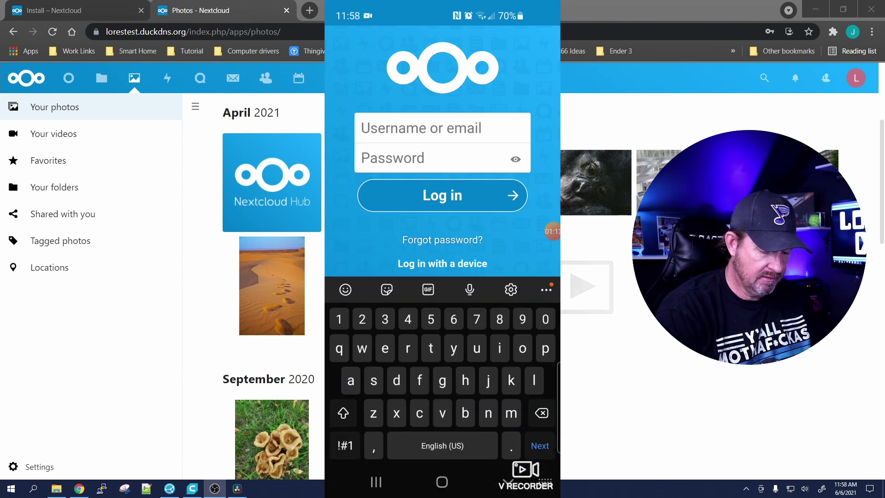
pyautogui.write('Lo-')
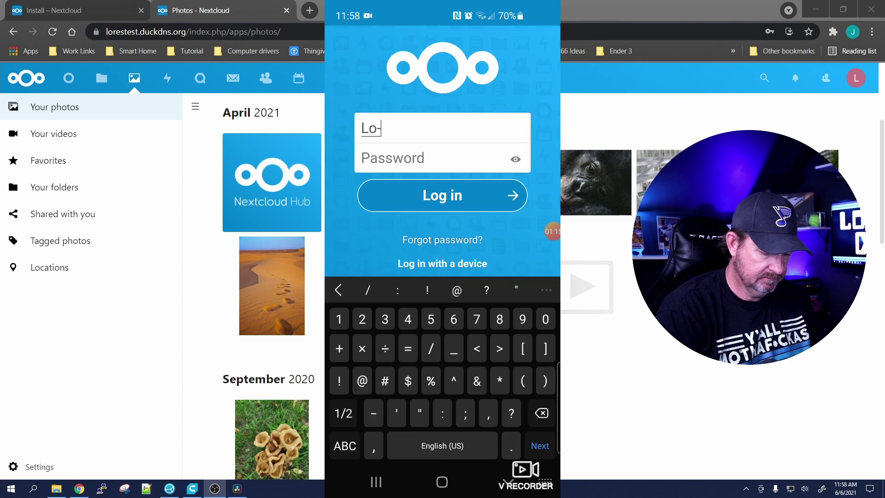
pyautogui.click(345, 446)
pyautogui.write('-Res')
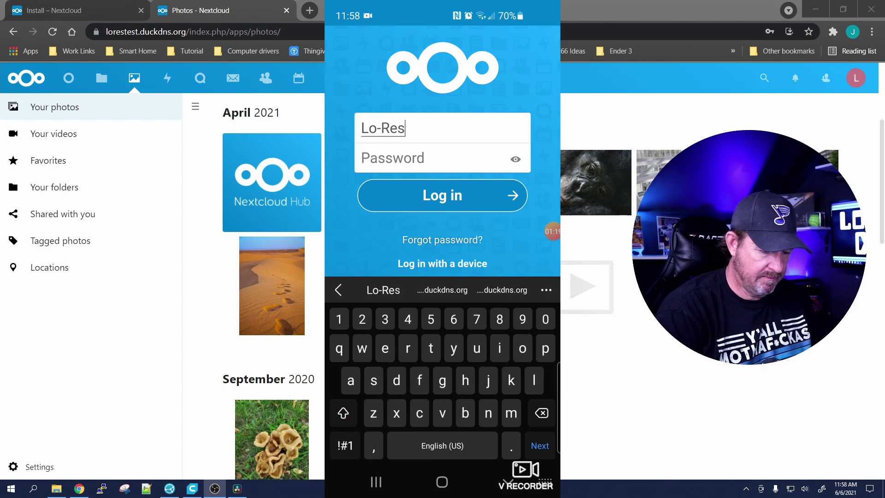
pyautogui.click(539, 446)
pyautogui.click(343, 413)
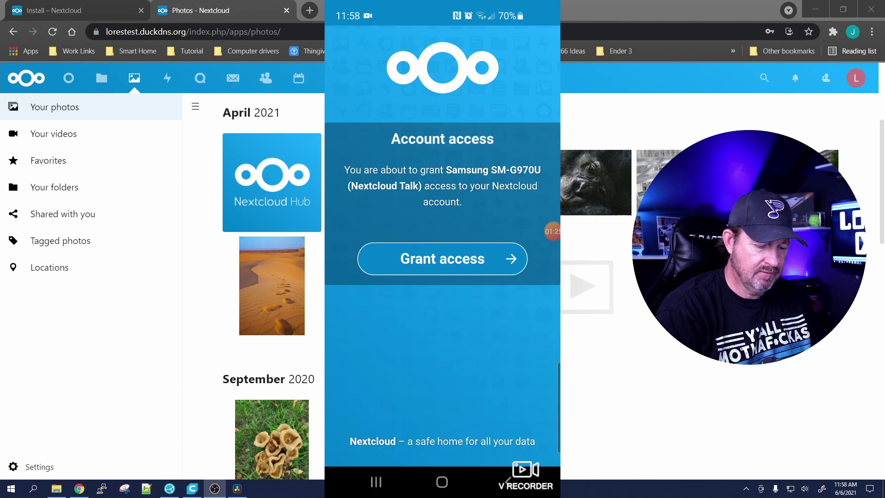
pyautogui.click(443, 257)
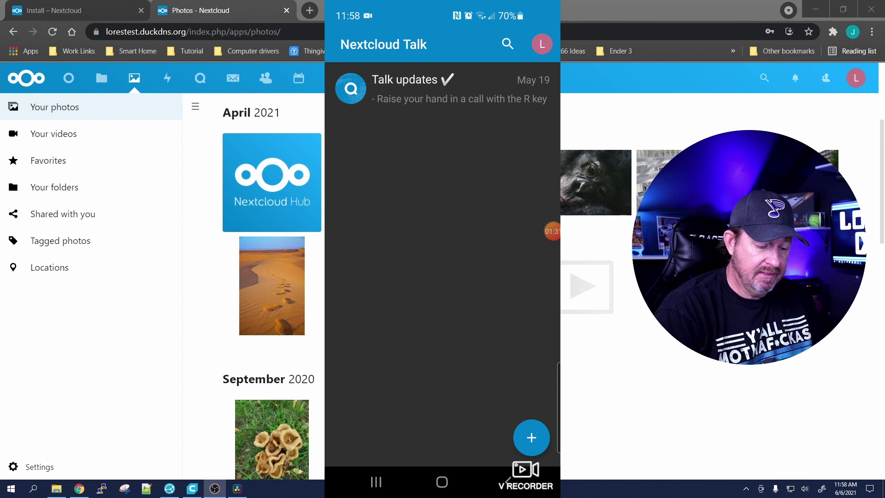
# Start a new Talk conversation with the contact listed under K.
pyautogui.click(532, 438)
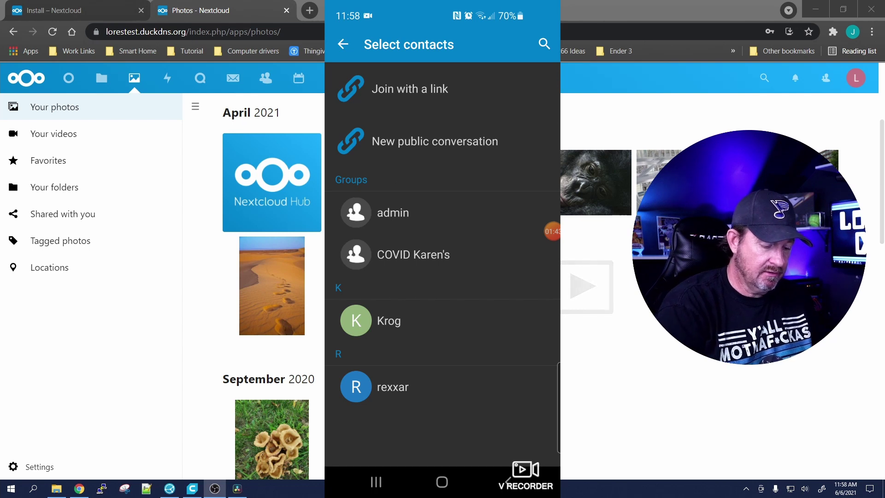
pyautogui.click(389, 320)
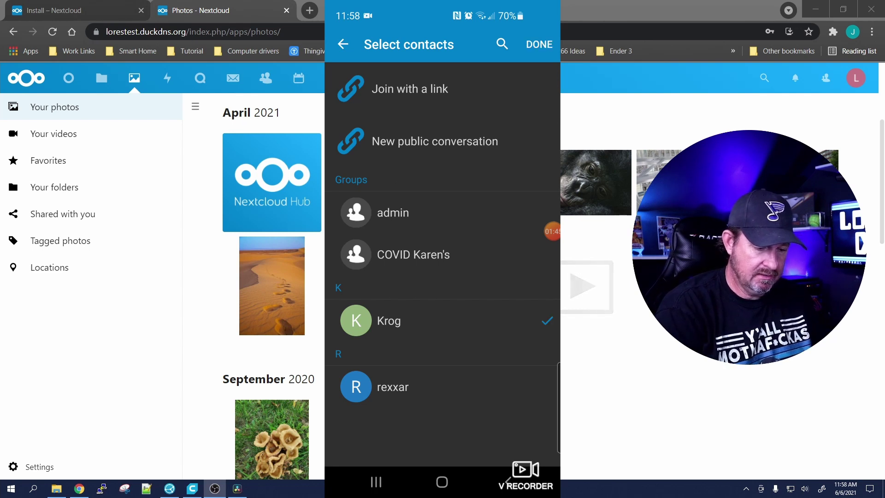
pyautogui.click(540, 45)
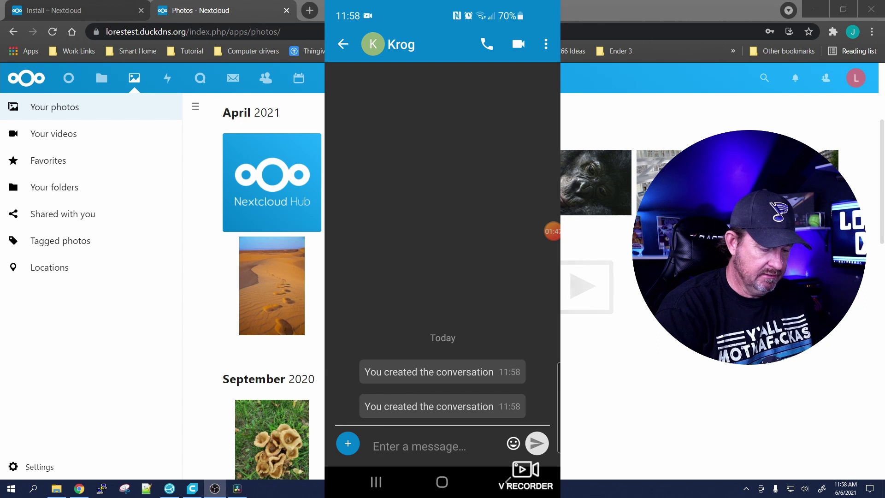
# Send the message "Hey what's up" in the new conversation.
pyautogui.click(419, 447)
pyautogui.write('H')
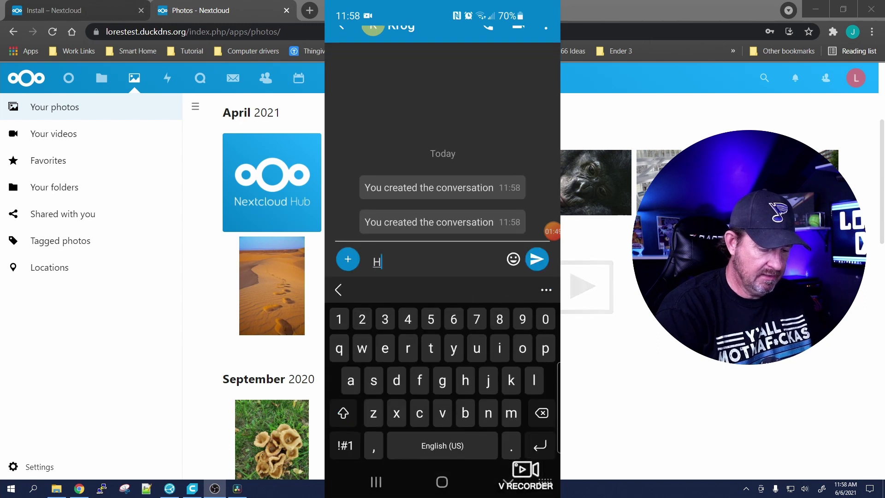
pyautogui.write('ey wha')
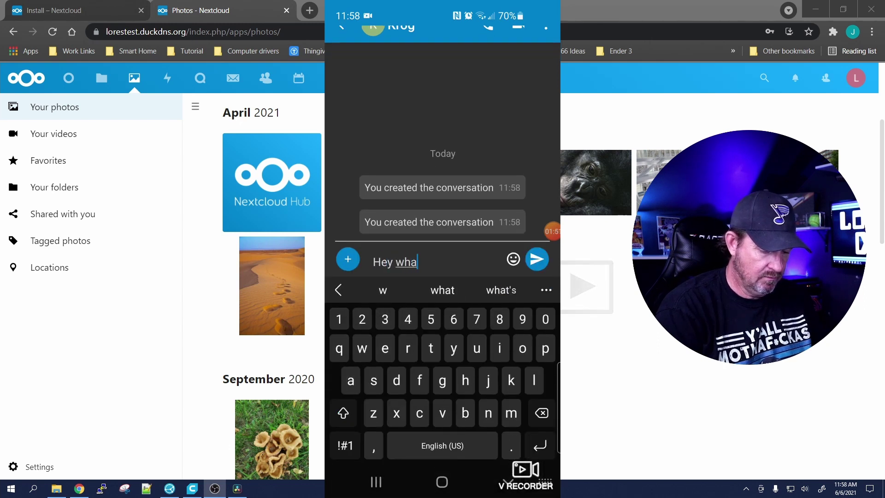
pyautogui.write("t's up")
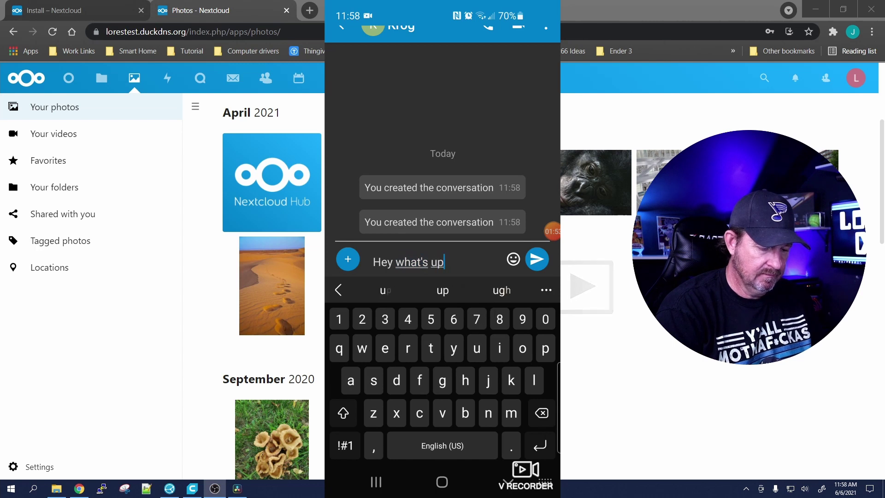
pyautogui.press('Return')
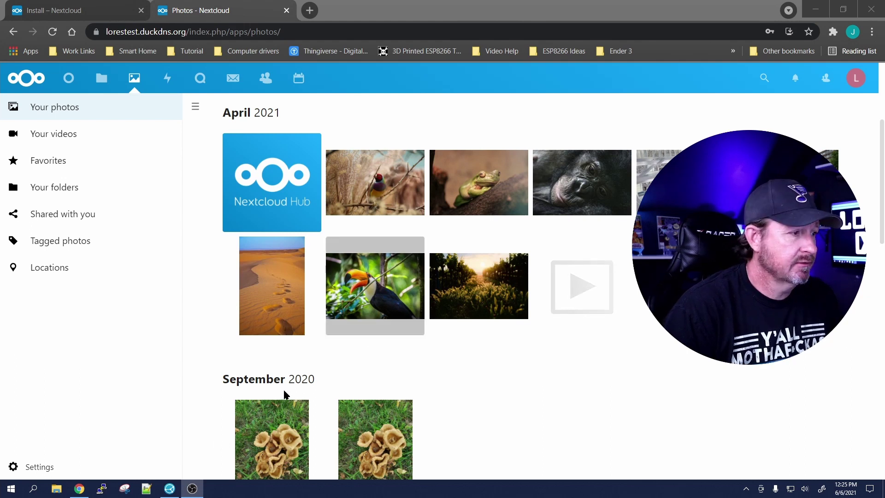
# On the Windows computer, launch the installer Nextcloud-3.2.2-x64.msi from the Downloads folder and close the file window.
pyautogui.click(57, 488)
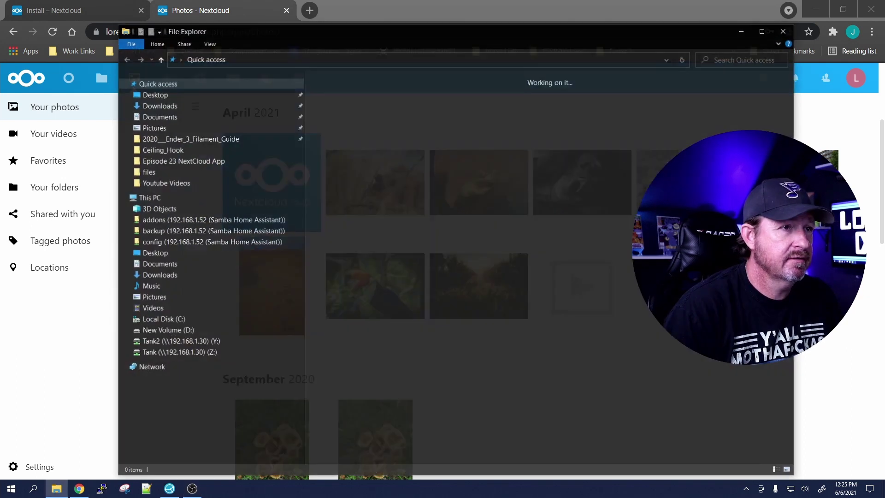
pyautogui.click(159, 106)
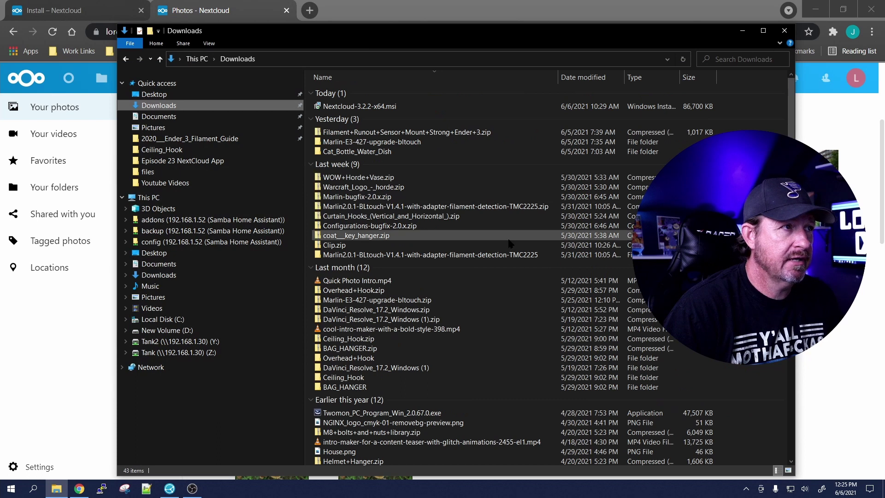
pyautogui.doubleClick(359, 107)
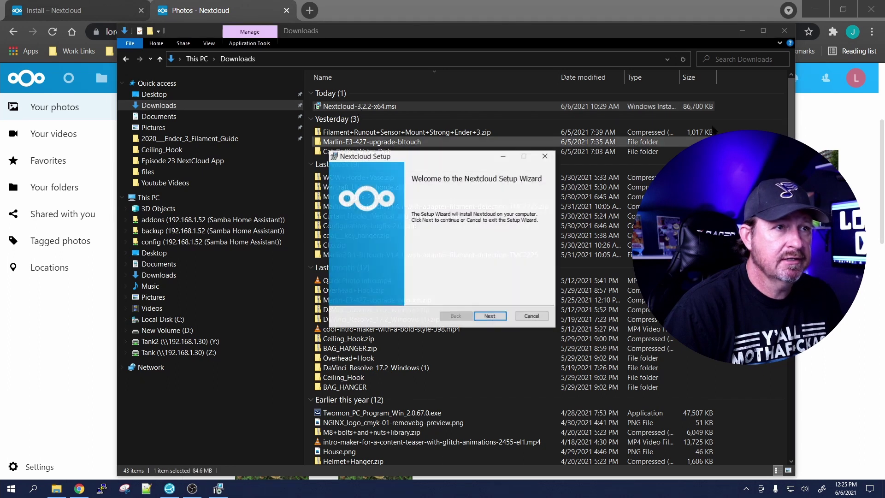
pyautogui.click(785, 31)
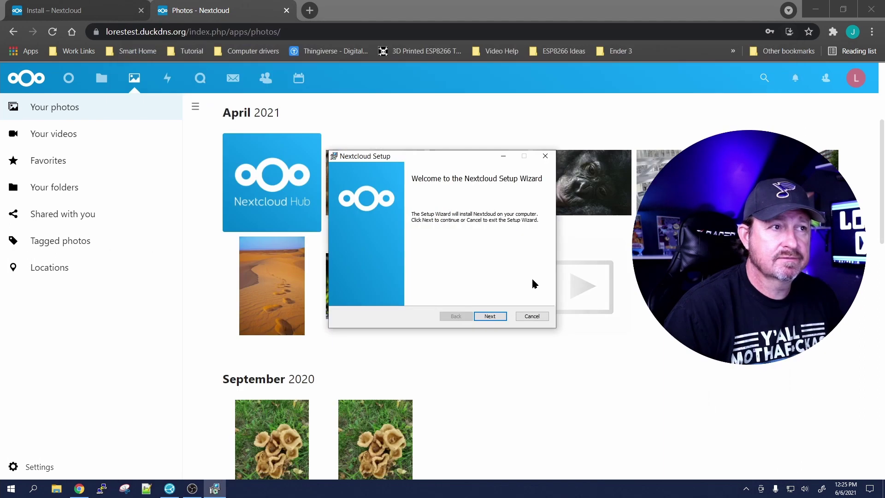
# Install the Nextcloud desktop client with the default features in C:\Program Files\Nextcloud\ and finish the setup wizard.
pyautogui.click(488, 316)
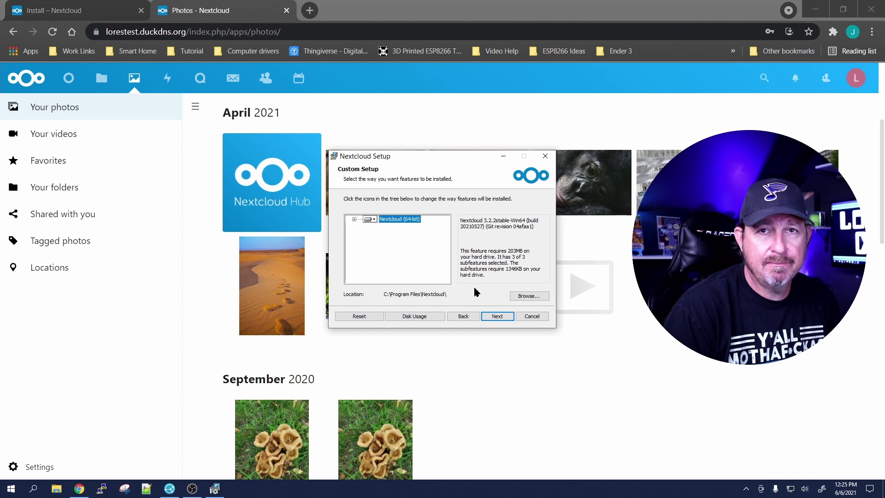
pyautogui.click(497, 319)
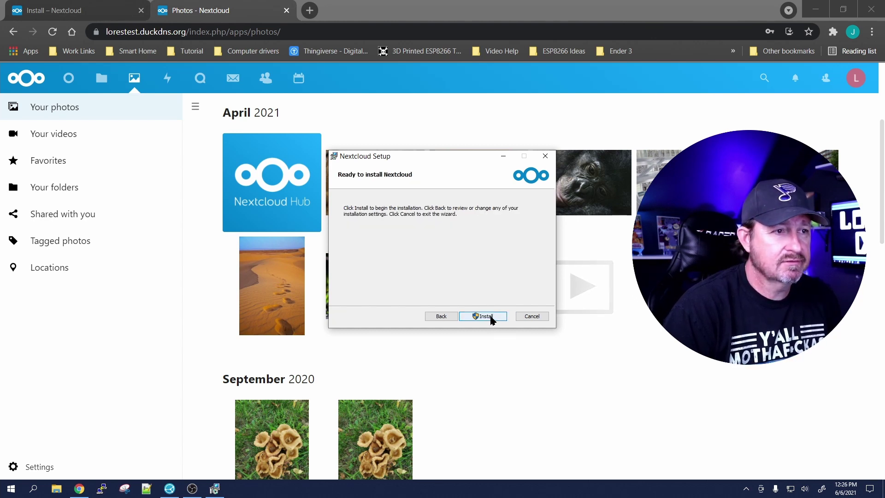
pyautogui.click(489, 318)
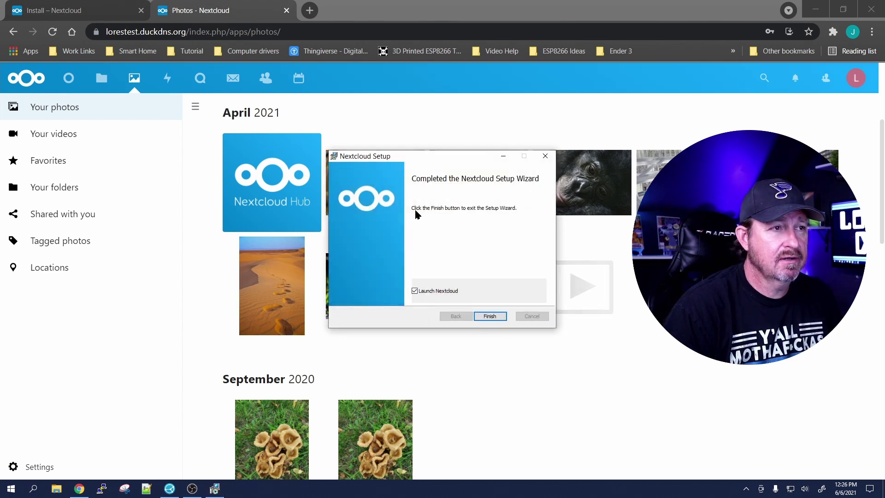
pyautogui.click(490, 317)
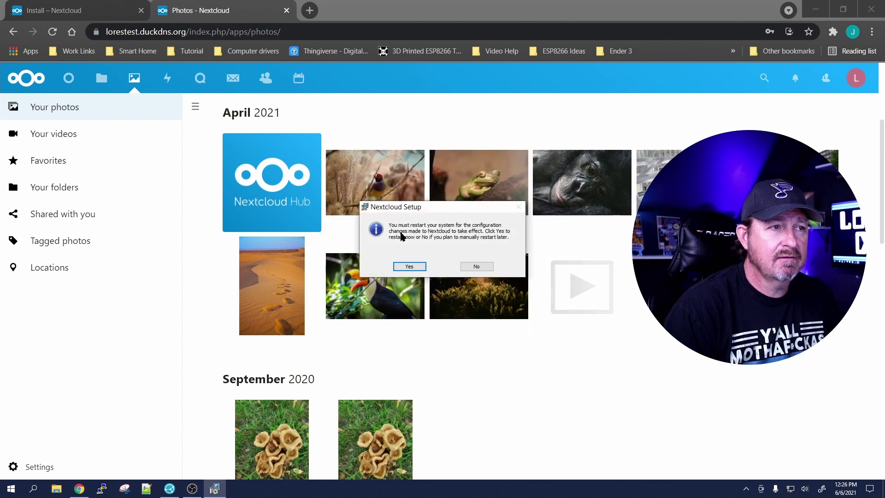
pyautogui.moveTo(488, 138); pyautogui.dragTo(740, 128)
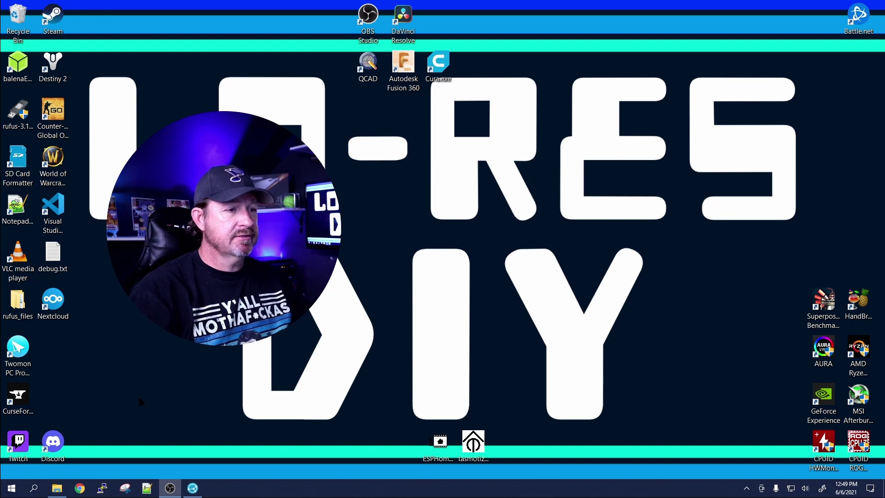
# Open the Nextcloud desktop client and choose to log in to an existing Nextcloud.
pyautogui.click(12, 490)
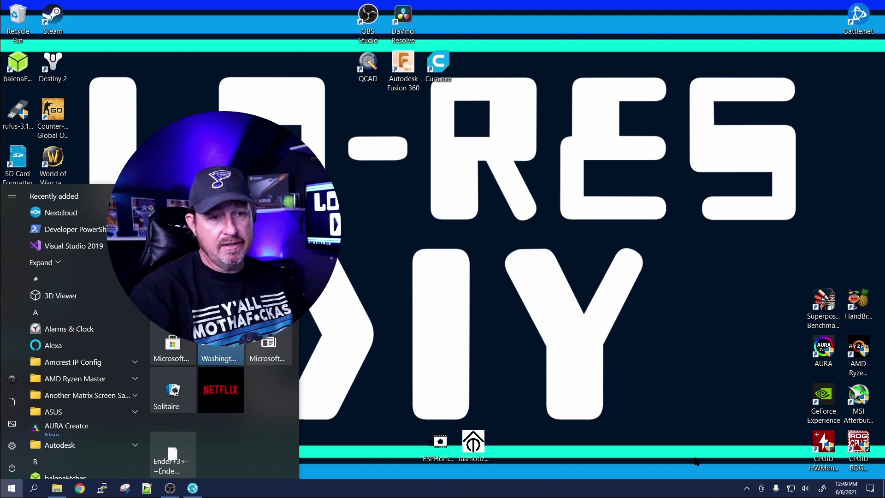
pyautogui.click(747, 489)
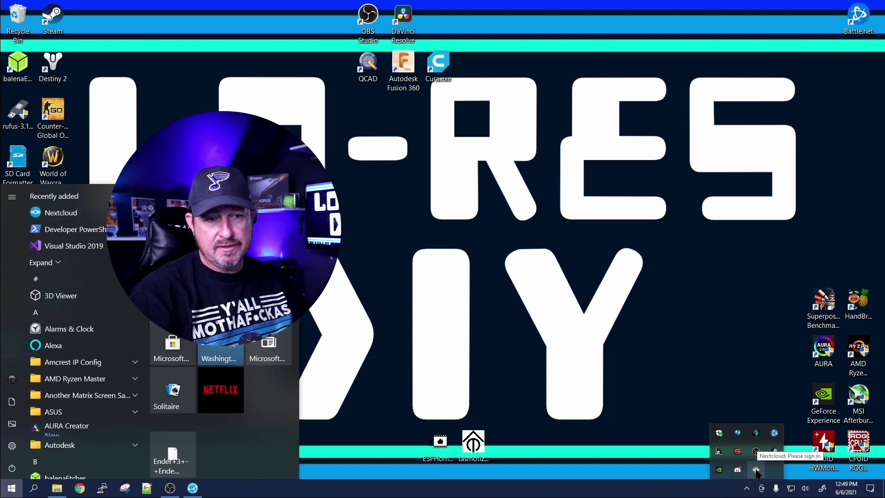
pyautogui.click(756, 470)
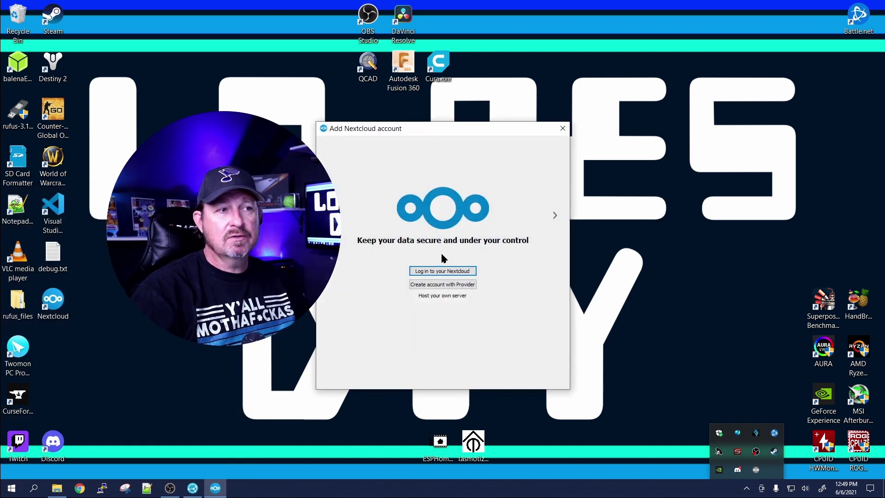
pyautogui.click(467, 274)
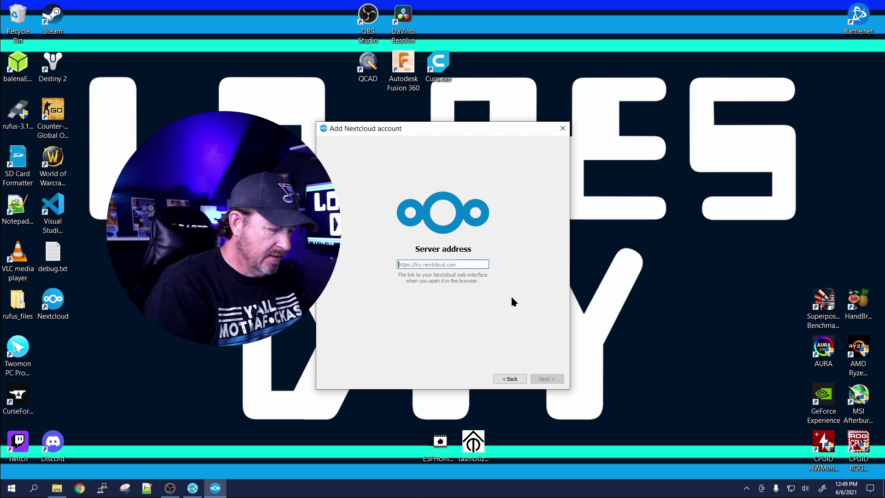
pyautogui.write('ht')
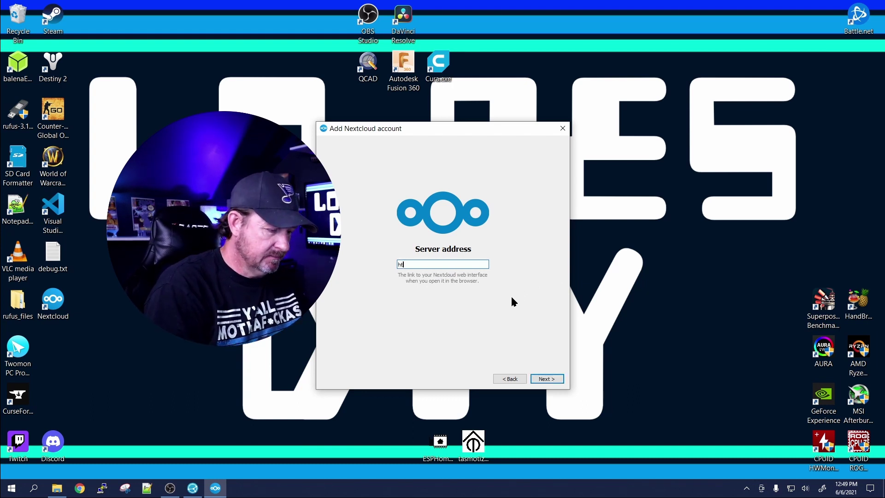
pyautogui.write('tps://lo')
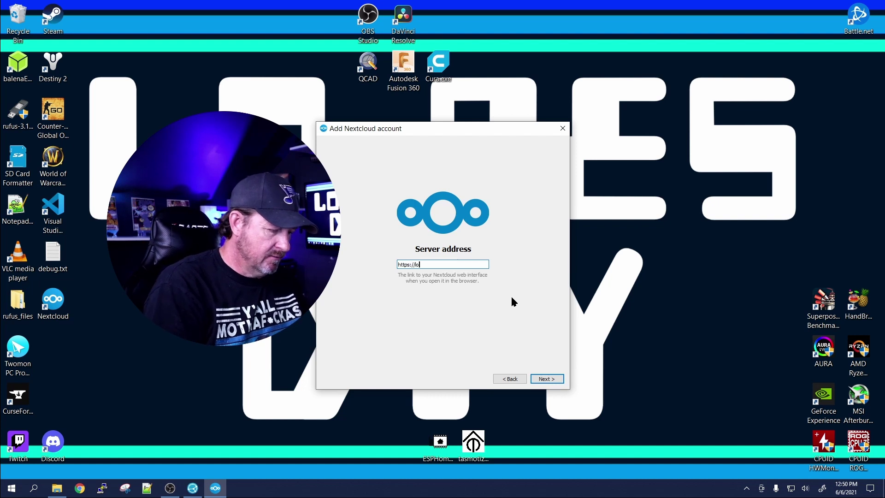
pyautogui.write('restest')
pyautogui.write('.du')
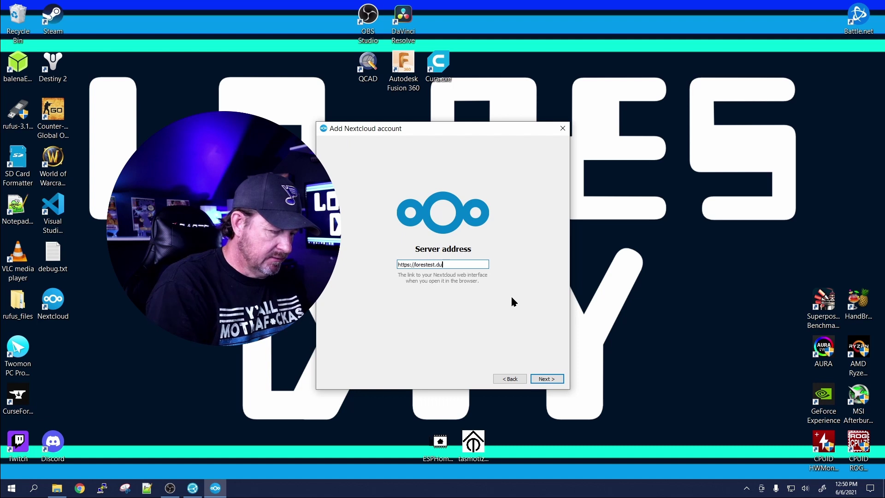
pyautogui.write('ckdns.org')
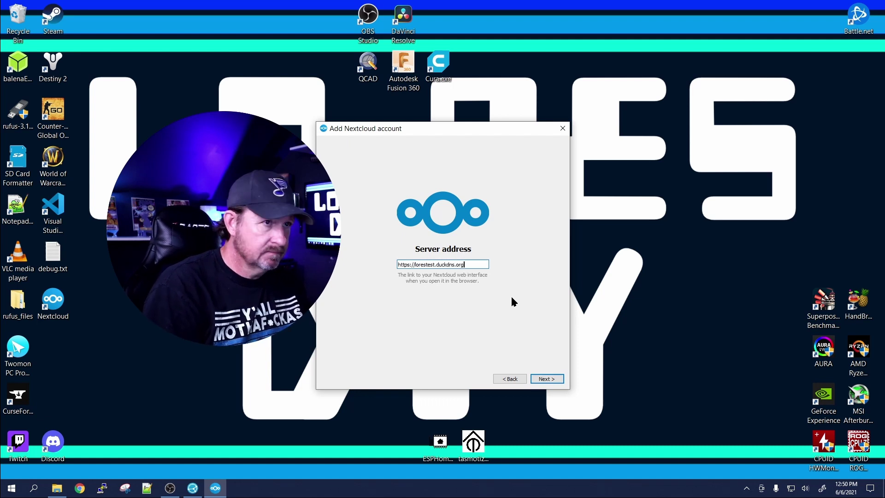
pyautogui.press('Return')
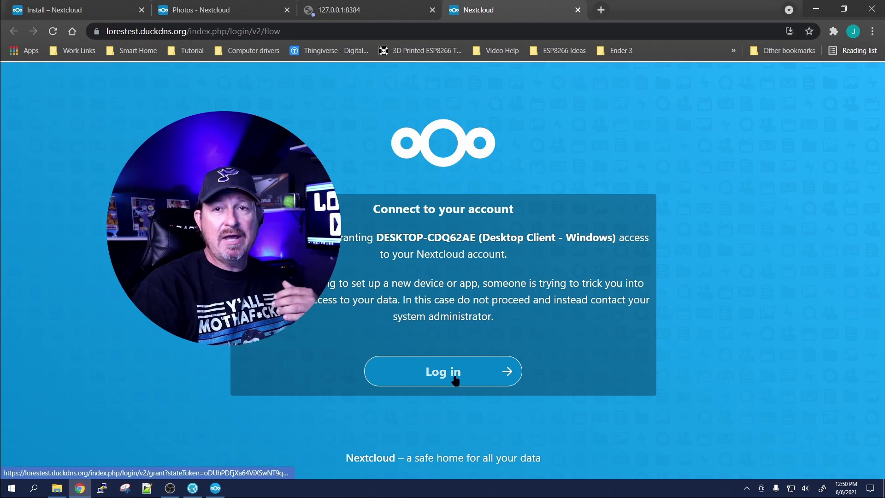
# Authorize the desktop client to access the Nextcloud account in the browser, and return to the client's local folder and sync options.
pyautogui.click(456, 380)
pyautogui.press('Return')
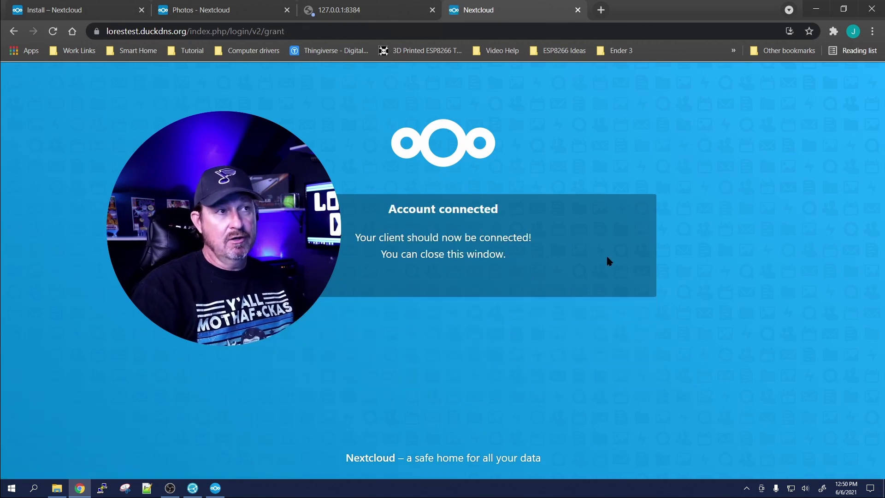
pyautogui.click(746, 488)
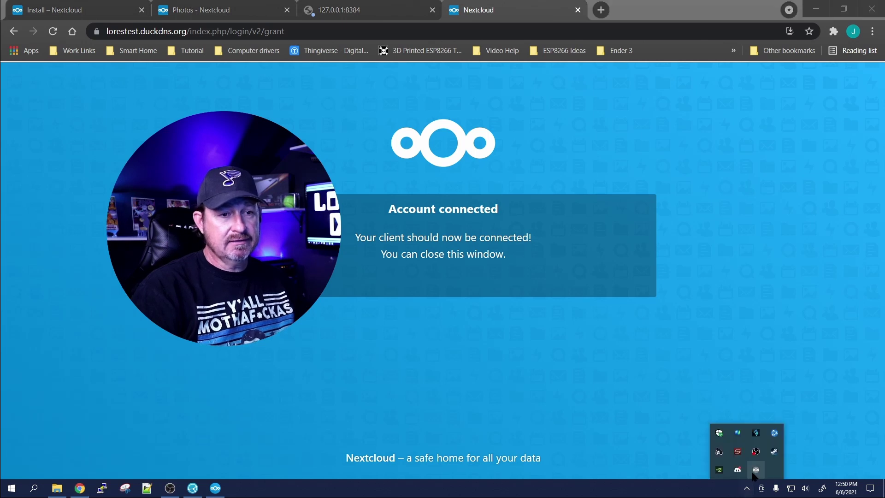
pyautogui.click(543, 373)
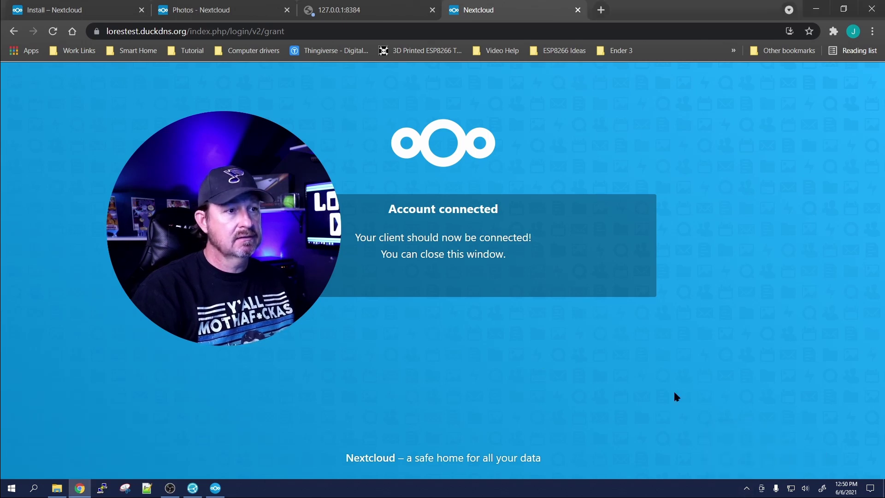
pyautogui.click(746, 487)
pyautogui.click(755, 471)
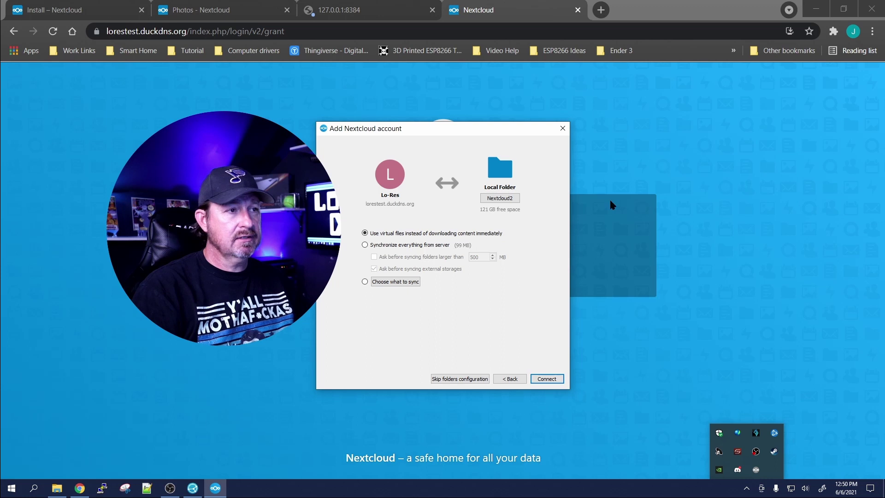
pyautogui.click(468, 221)
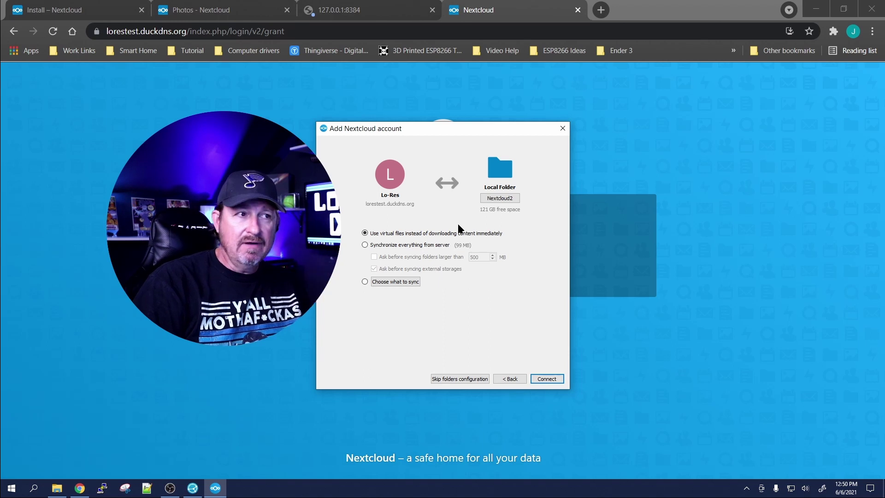
# Choose to synchronize everything from the server to the Nextcloud2 local folder and connect the account.
pyautogui.click(364, 245)
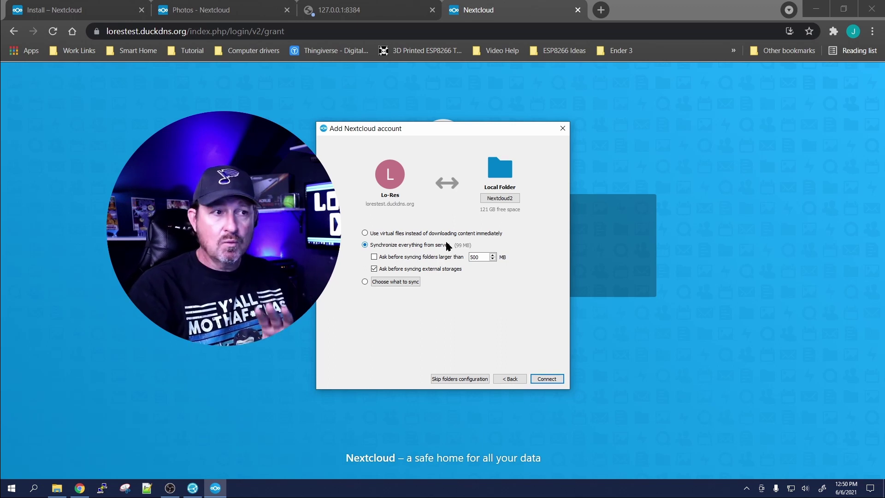
pyautogui.click(547, 378)
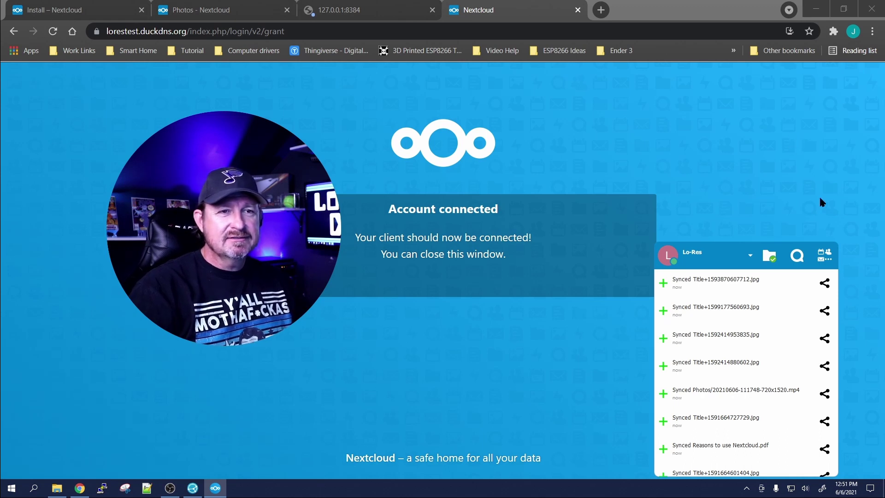
# Open the connected account's options in the desktop client and look for the client among the hidden background apps.
pyautogui.click(750, 259)
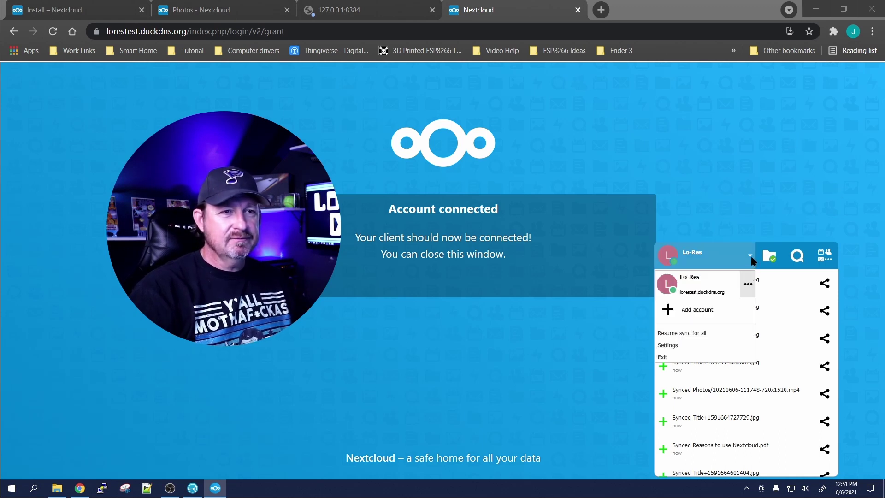
pyautogui.click(748, 288)
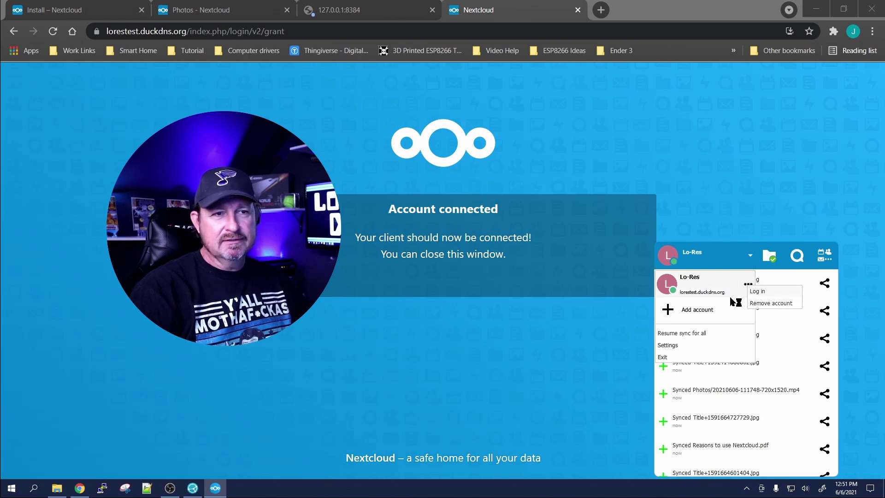
pyautogui.click(734, 226)
pyautogui.click(746, 488)
pyautogui.click(747, 488)
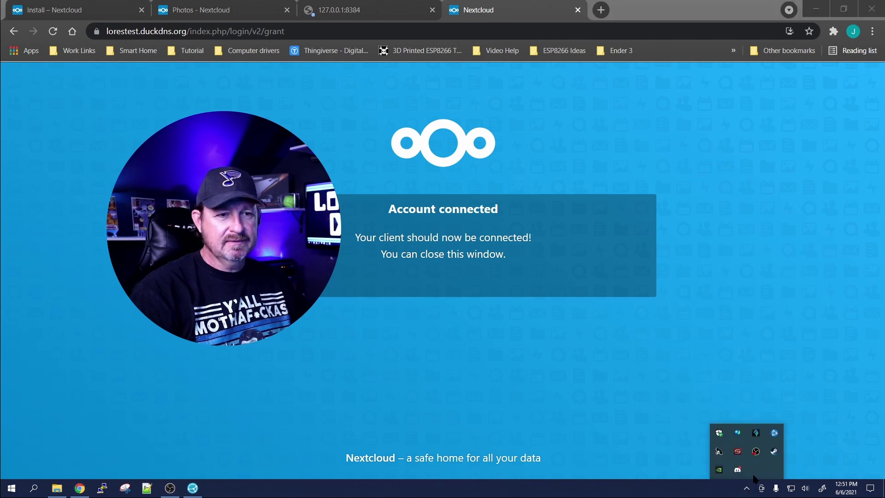
pyautogui.click(746, 487)
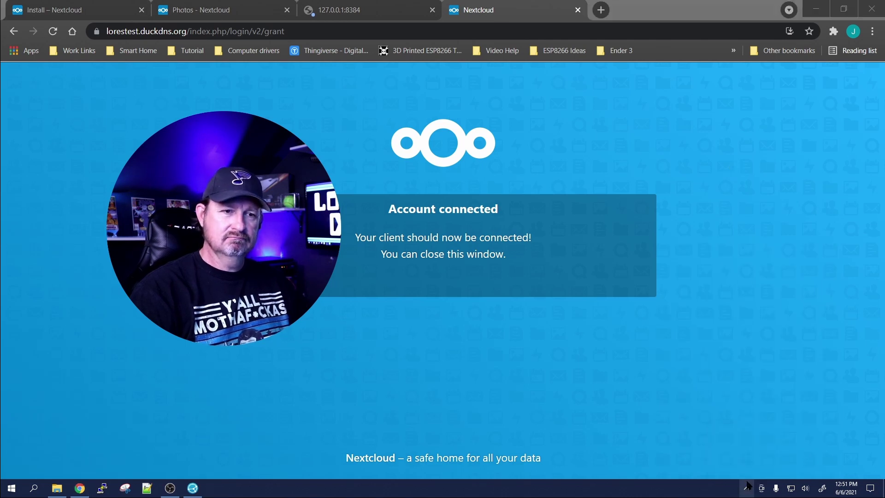
pyautogui.click(747, 487)
pyautogui.click(529, 374)
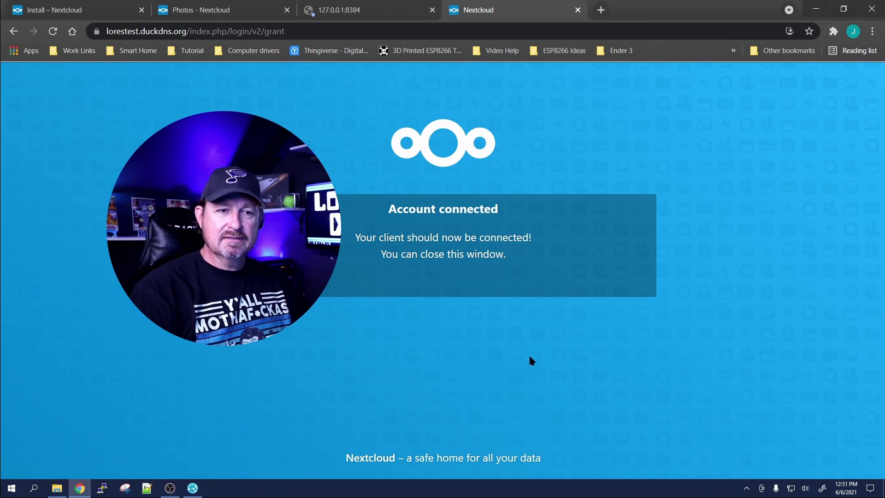
# Launch the Nextcloud desktop client again and grant it access to the account in the browser.
pyautogui.click(12, 487)
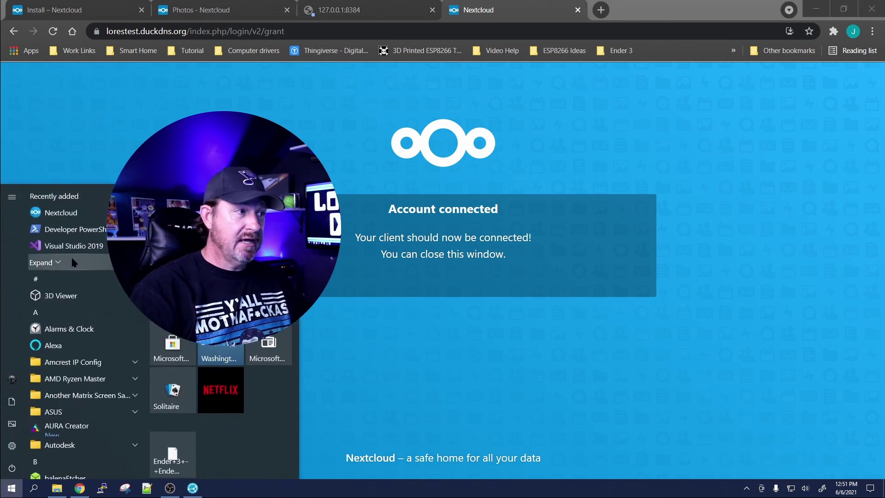
pyautogui.click(55, 213)
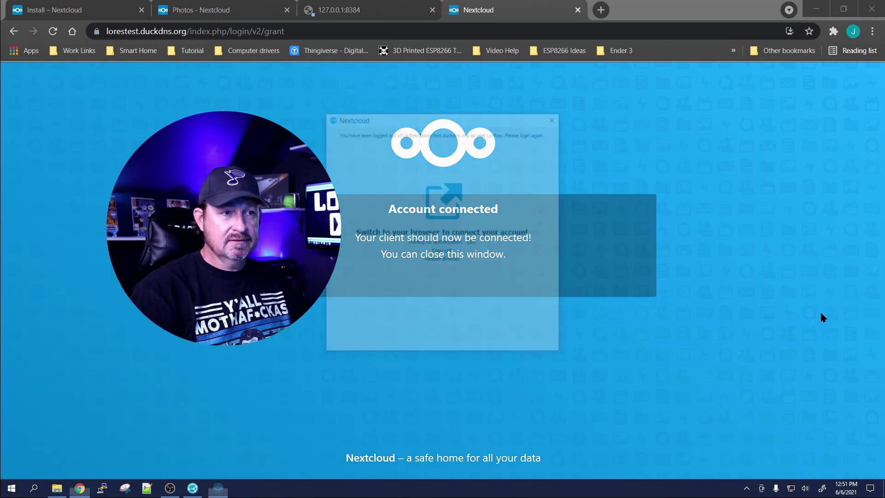
pyautogui.click(467, 379)
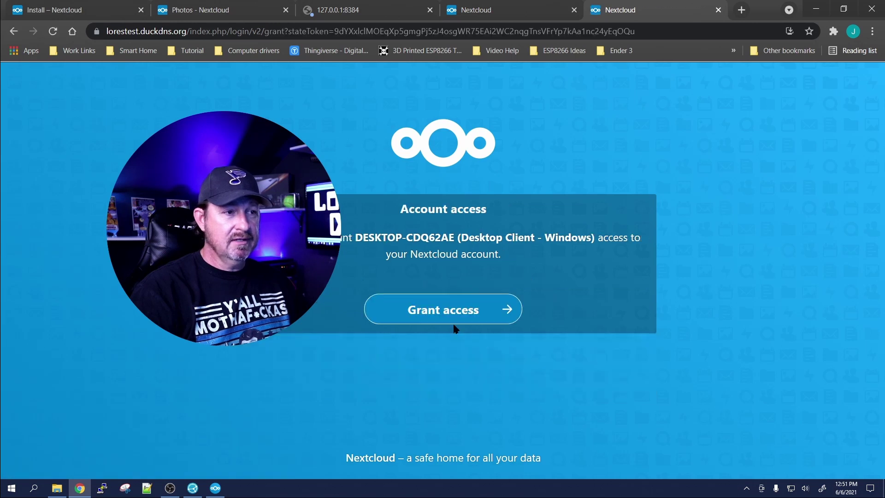
pyautogui.click(466, 308)
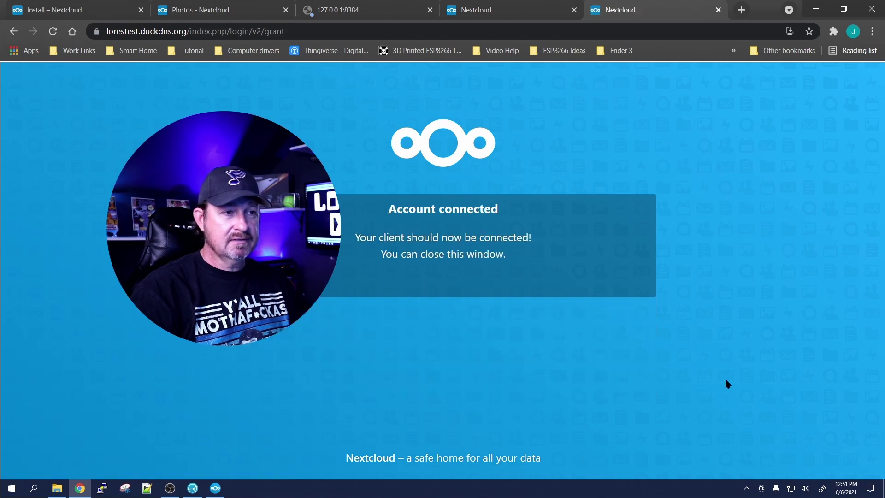
# Open the desktop client's settings, exclude the Talk folder from the Nextcloud folder synchronization and apply the change.
pyautogui.click(746, 488)
pyautogui.click(756, 469)
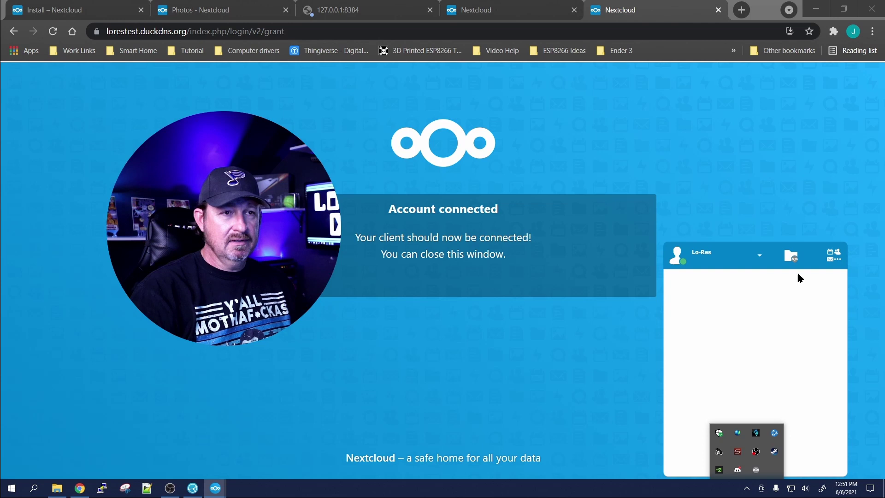
pyautogui.click(755, 259)
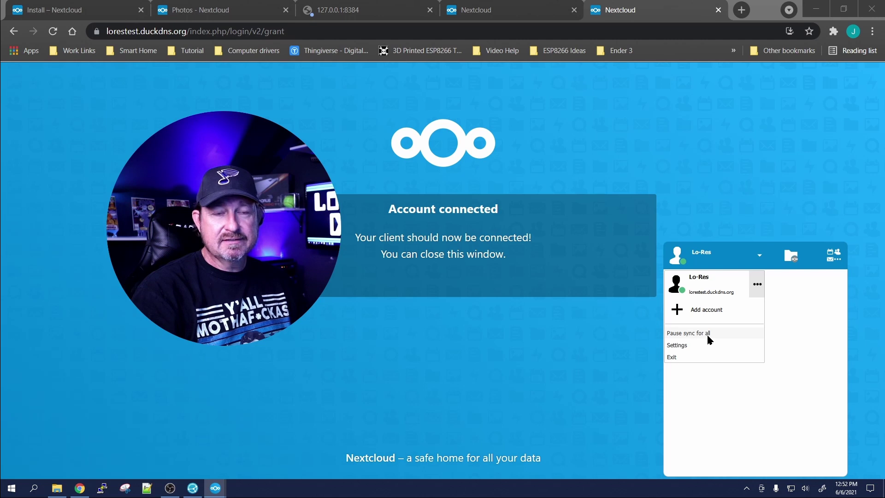
pyautogui.click(682, 345)
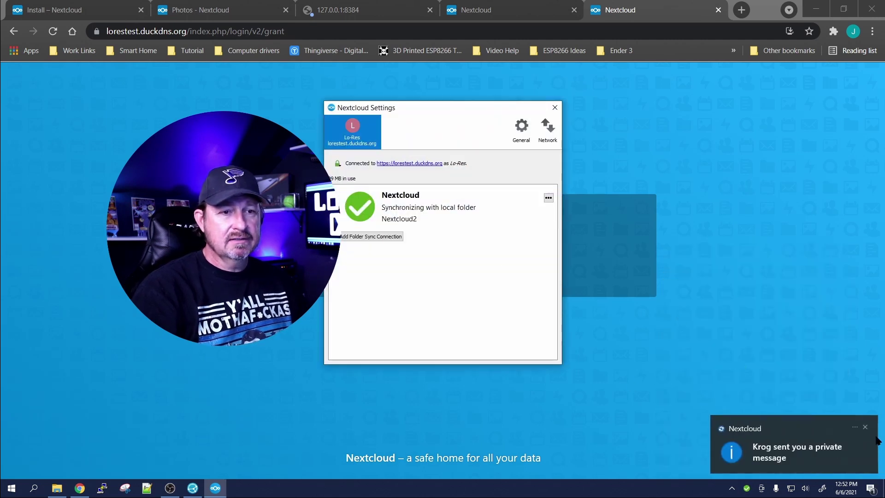
pyautogui.click(866, 428)
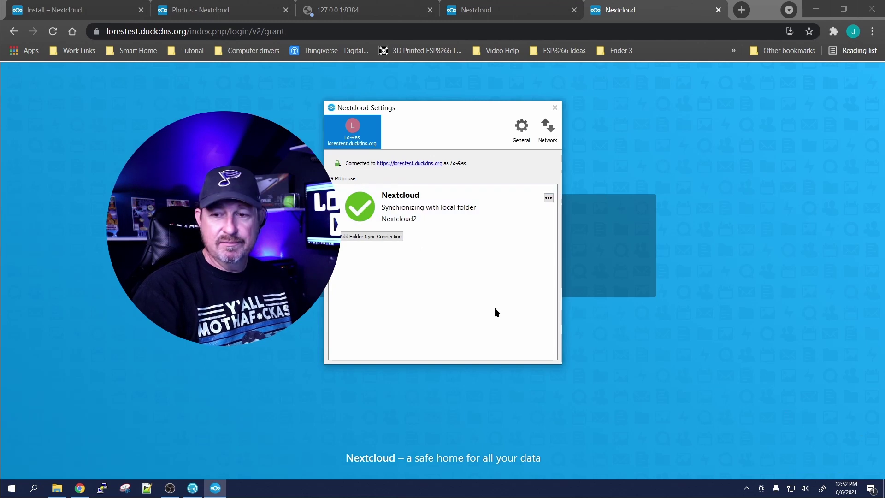
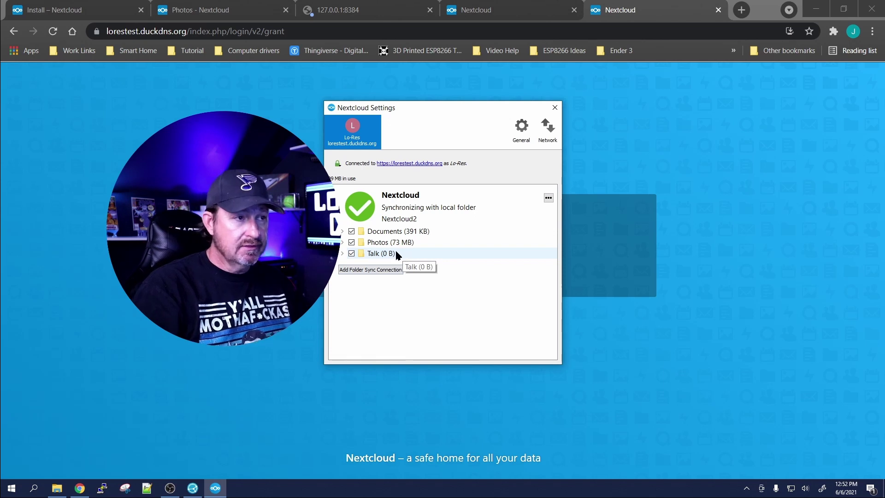
pyautogui.click(351, 253)
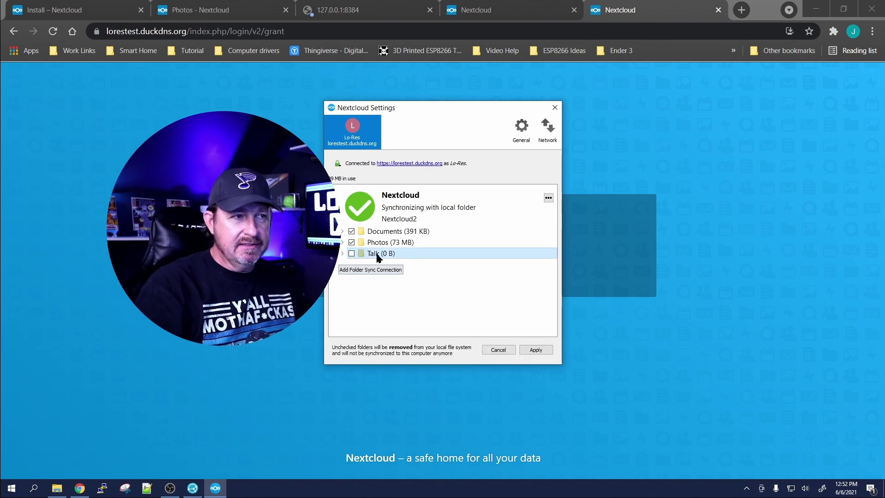
pyautogui.click(542, 351)
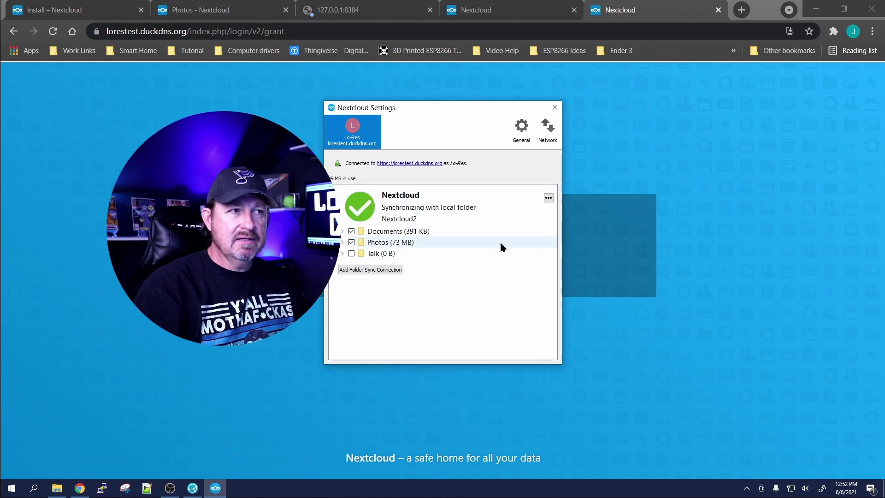
# Review the desktop client's General and Network settings, and close the settings window.
pyautogui.click(520, 133)
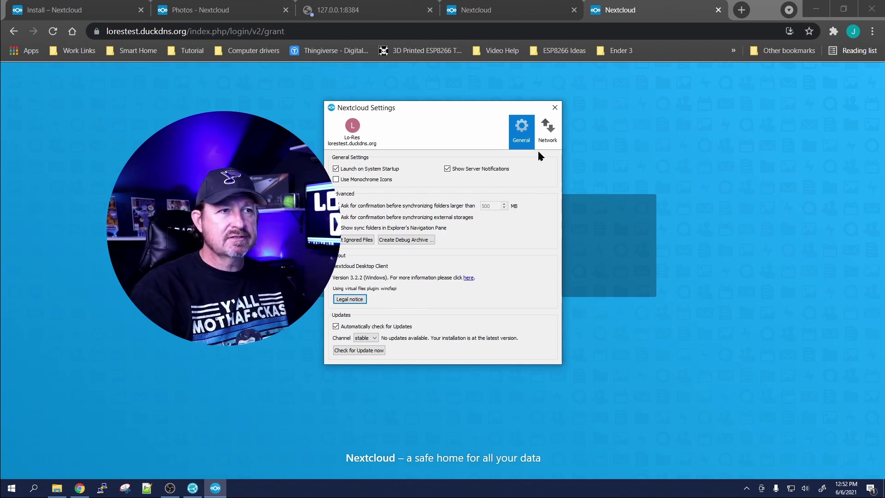
pyautogui.click(551, 128)
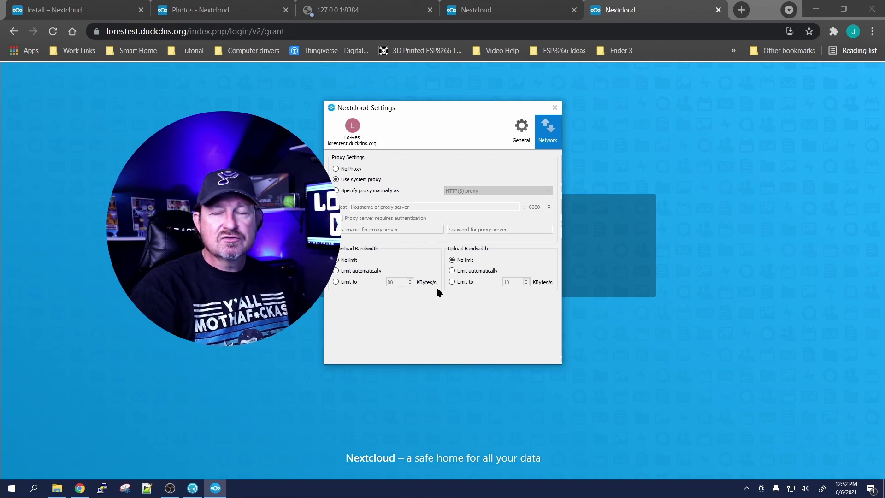
pyautogui.click(555, 108)
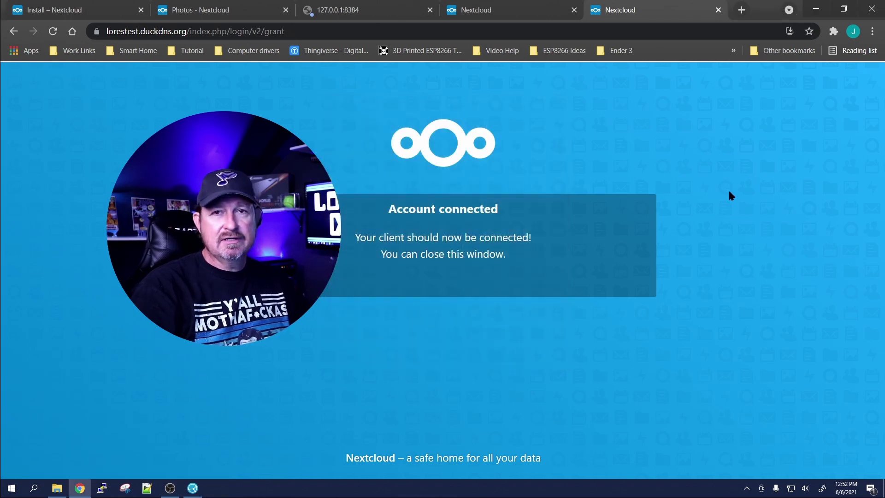
# View the desktop client's recent activity and open the local Nextcloud2 sync folder from it.
pyautogui.click(746, 487)
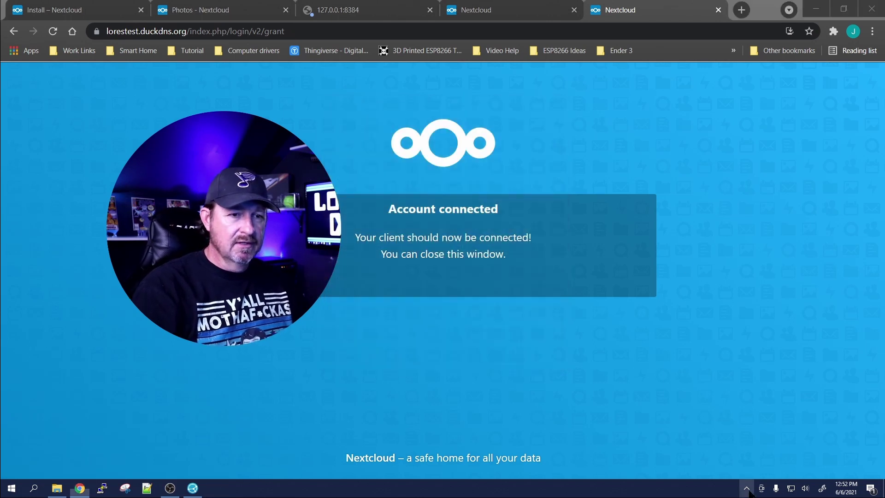
pyautogui.click(755, 469)
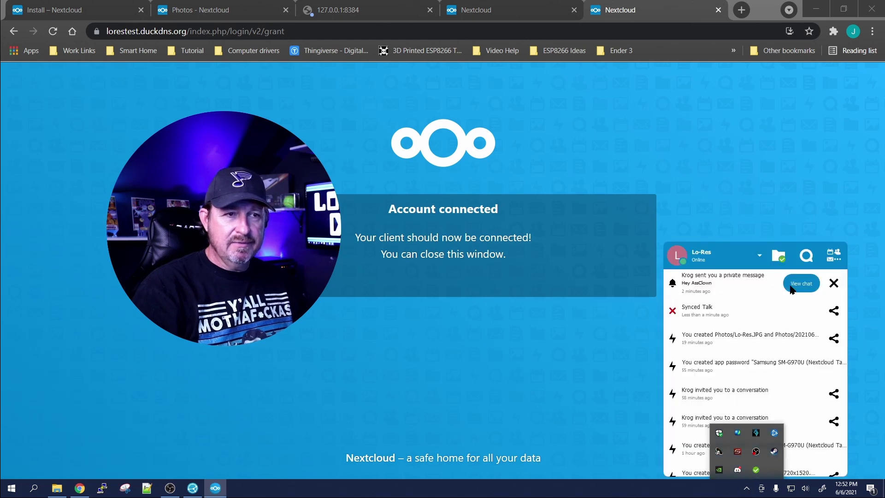
pyautogui.click(698, 282)
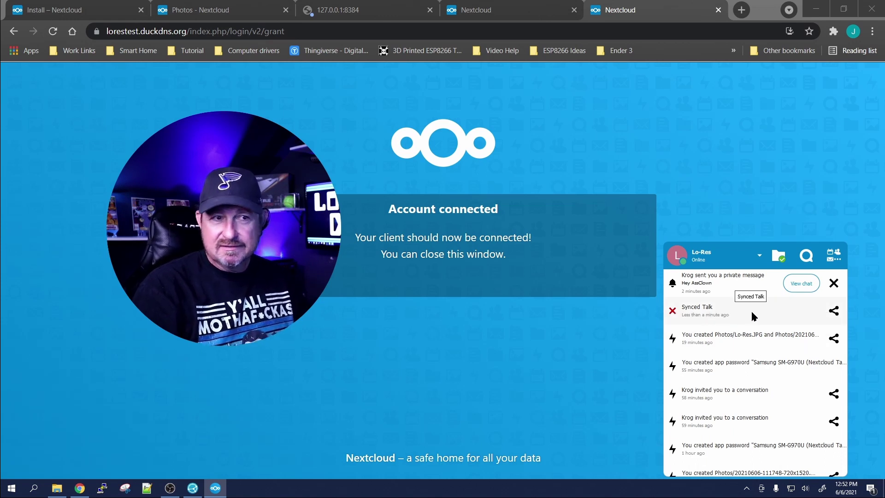
pyautogui.click(778, 257)
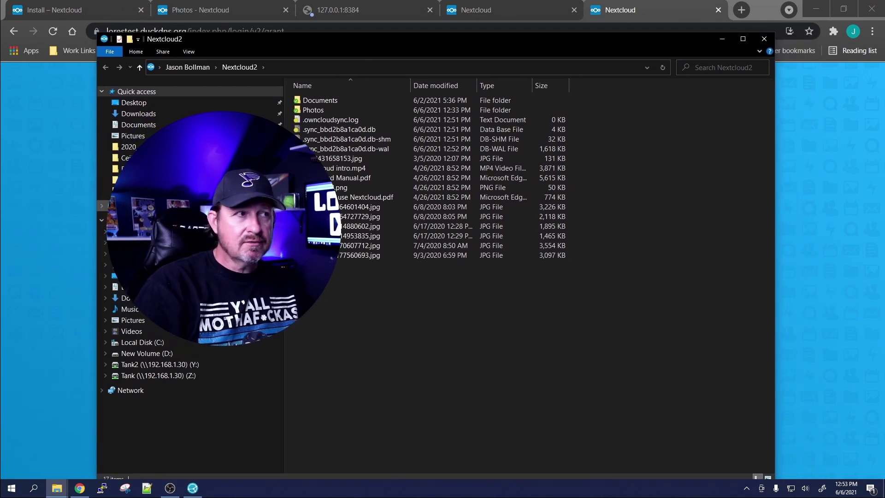
# Open the Photos folder in the synced Nextcloud folder, view Title+1599177560693.jpg and the pictures before it, and close the viewer and folder.
pyautogui.click(101, 206)
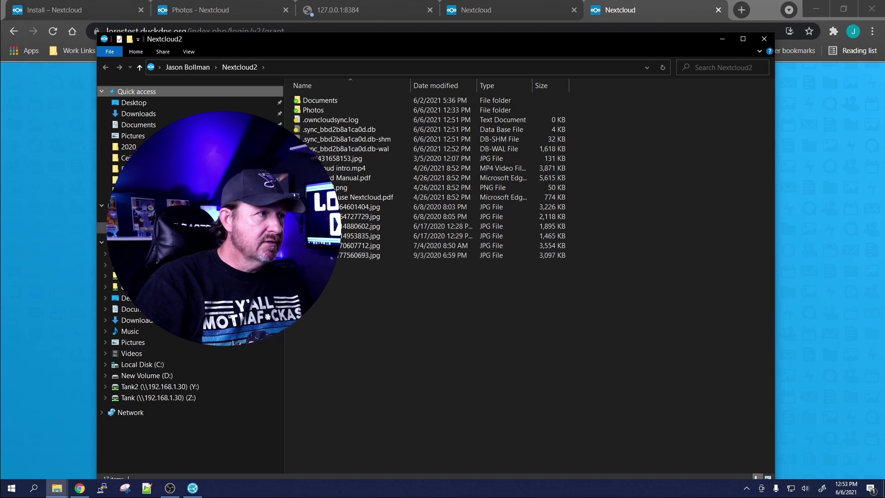
pyautogui.click(111, 227)
pyautogui.doubleClick(636, 182)
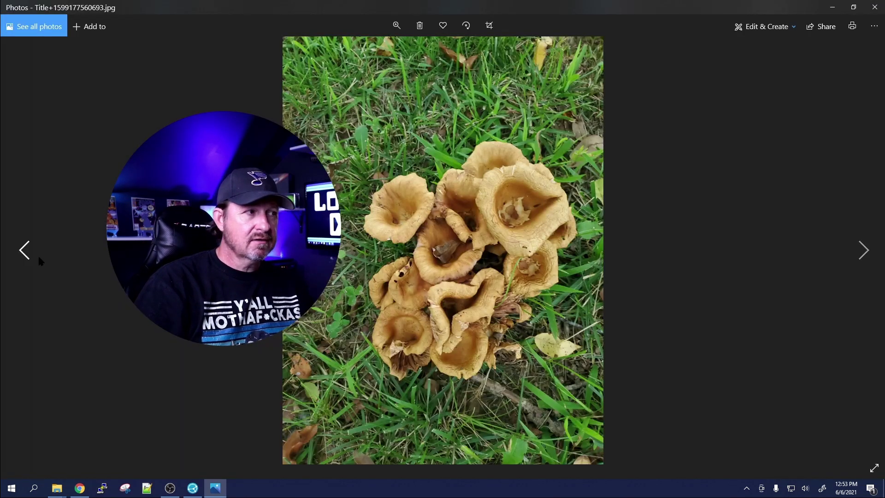
pyautogui.click(34, 253)
pyautogui.click(34, 252)
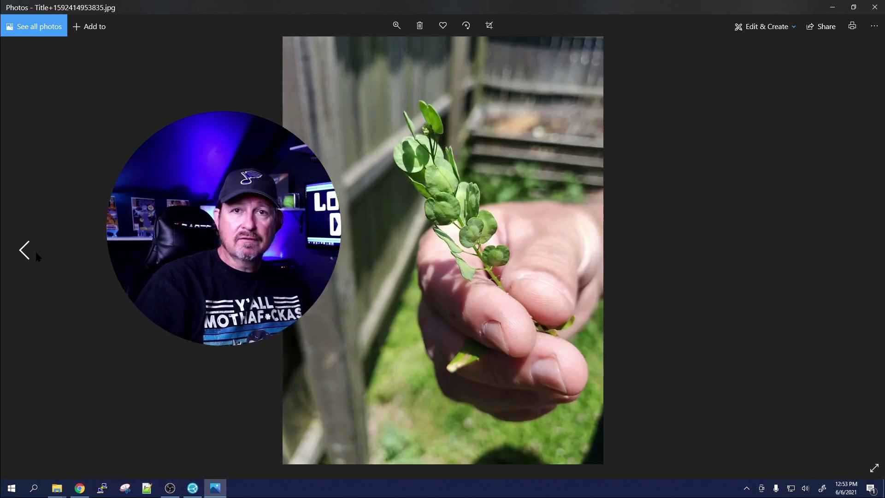
pyautogui.click(874, 7)
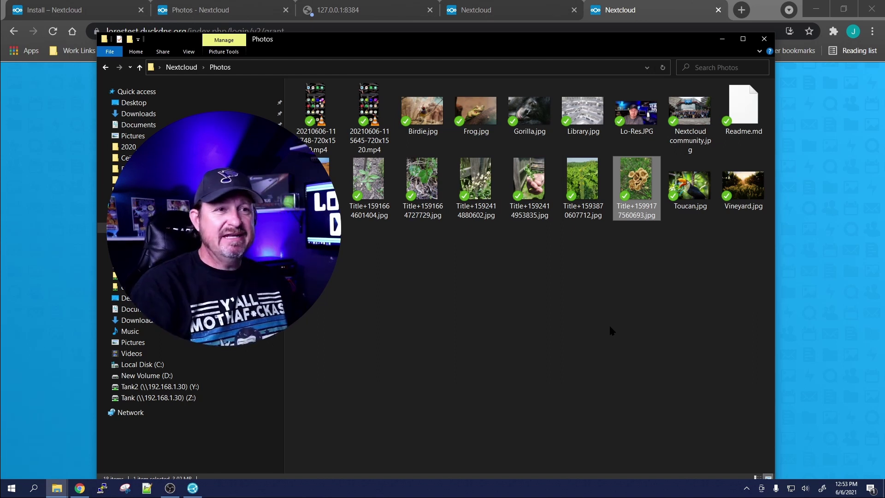
pyautogui.click(764, 39)
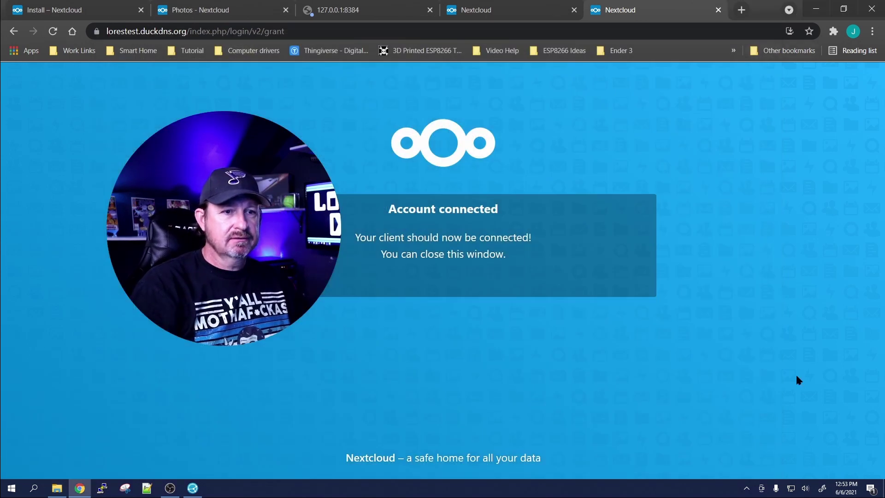
# Examine the desktop client's list of Nextcloud apps and compare it with the web interface by opening the Dashboard.
pyautogui.click(746, 488)
pyautogui.click(756, 469)
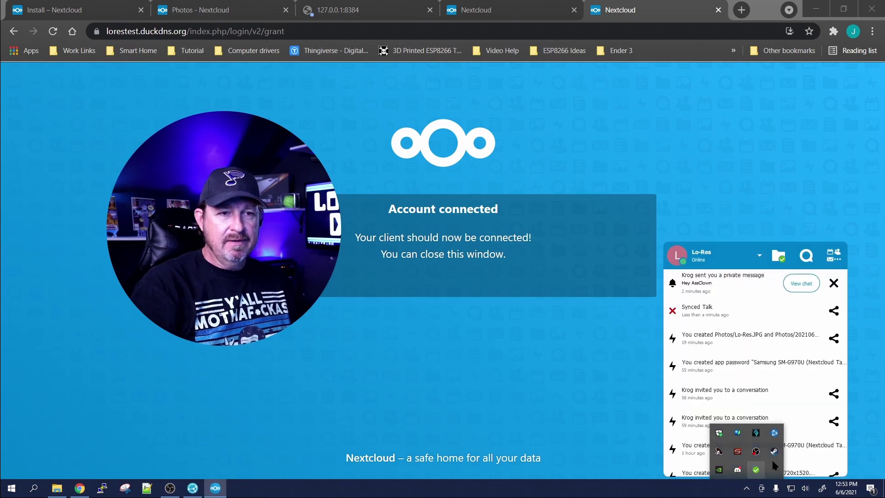
pyautogui.click(838, 257)
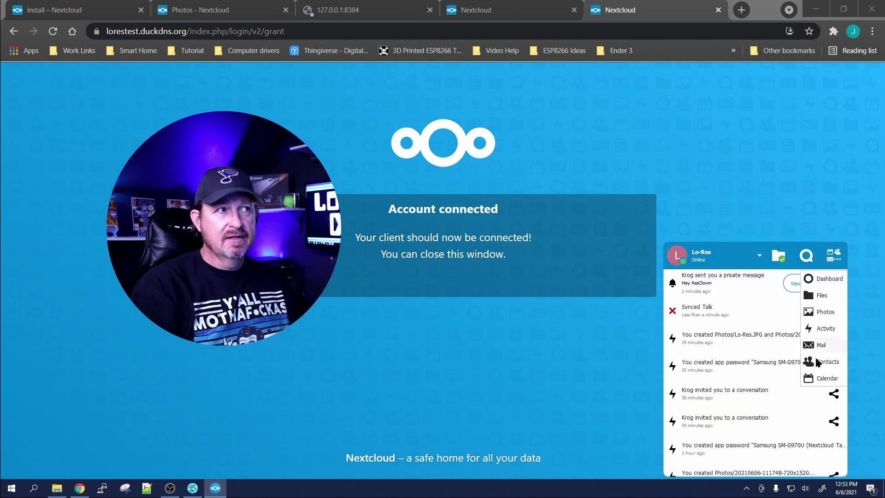
pyautogui.click(213, 7)
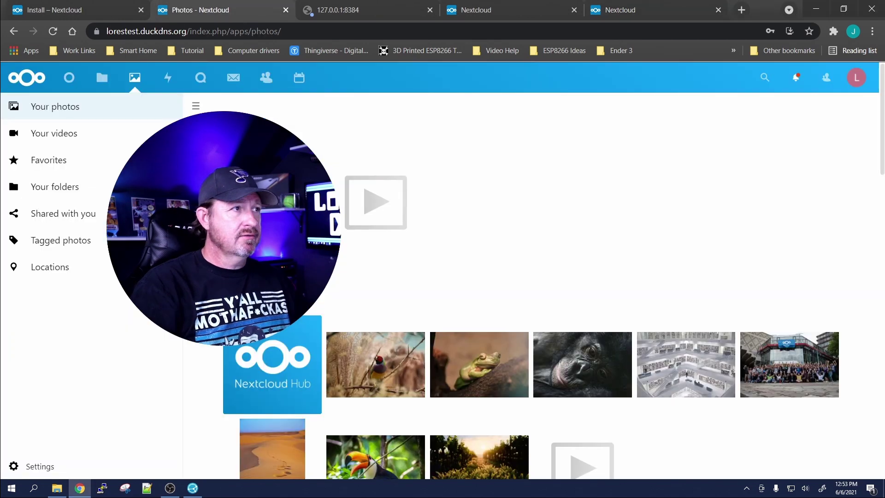
pyautogui.click(68, 81)
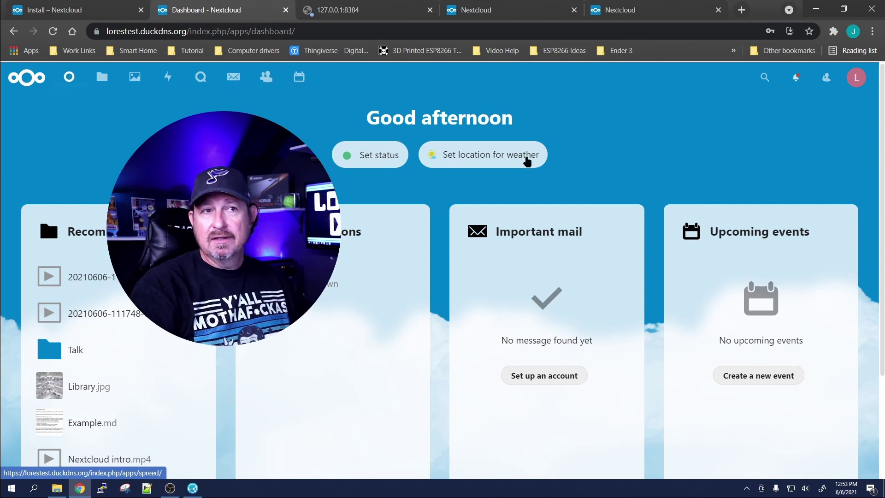
# Reopen the desktop client's window and launch Nextcloud Talk in the browser from it.
pyautogui.click(746, 490)
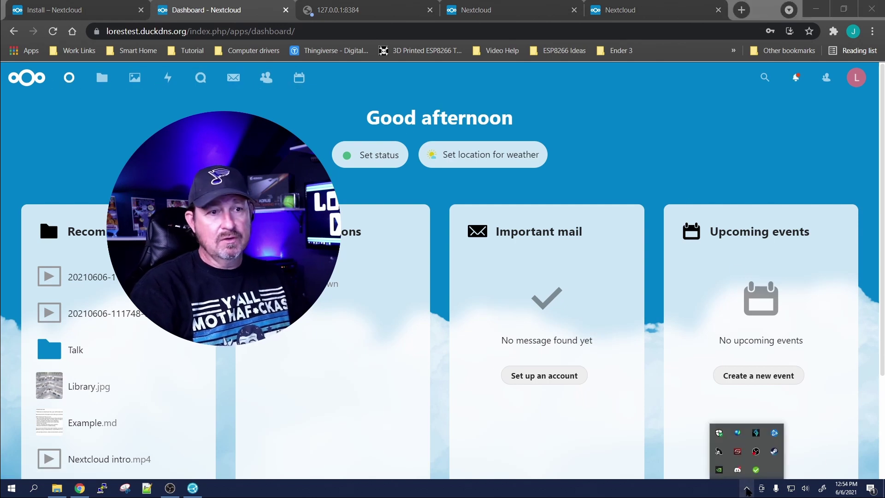
pyautogui.click(756, 469)
pyautogui.click(806, 255)
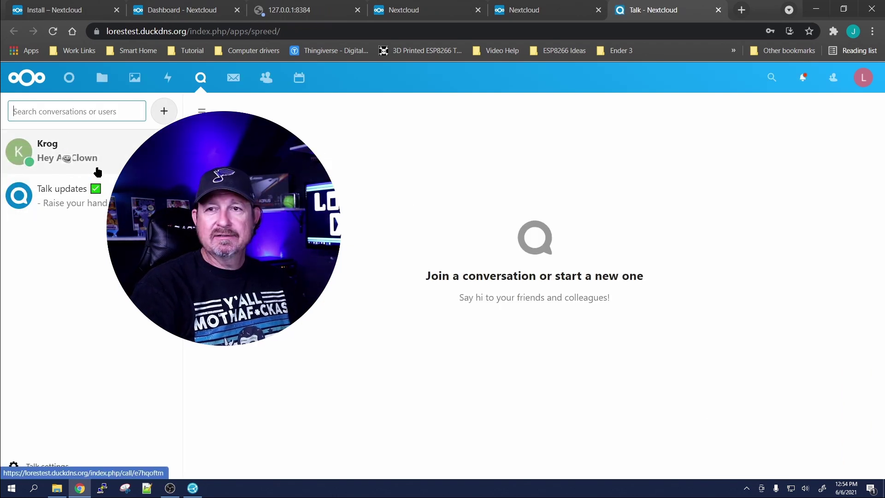
# Review the full activity list in the web interface, and view the Files and Dashboard pages.
pyautogui.click(173, 81)
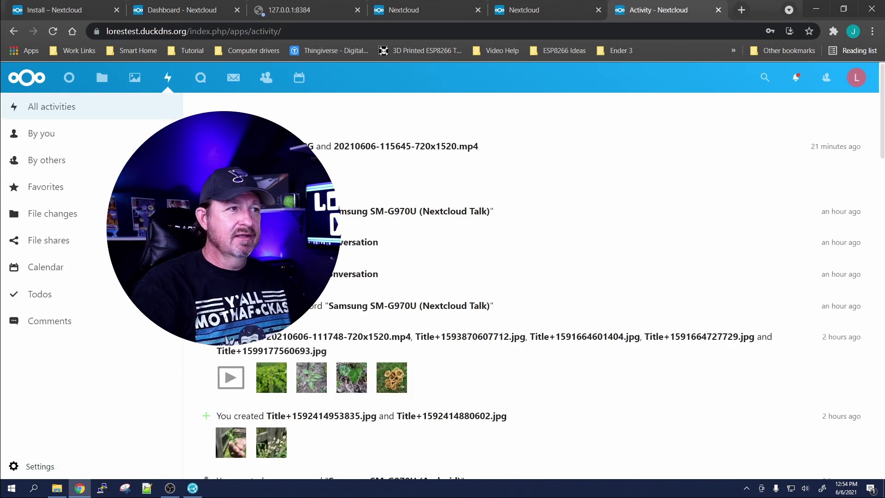
pyautogui.scroll(-2, 580, 251)
pyautogui.scroll(-8, 580, 254)
pyautogui.scroll(11, 580, 254)
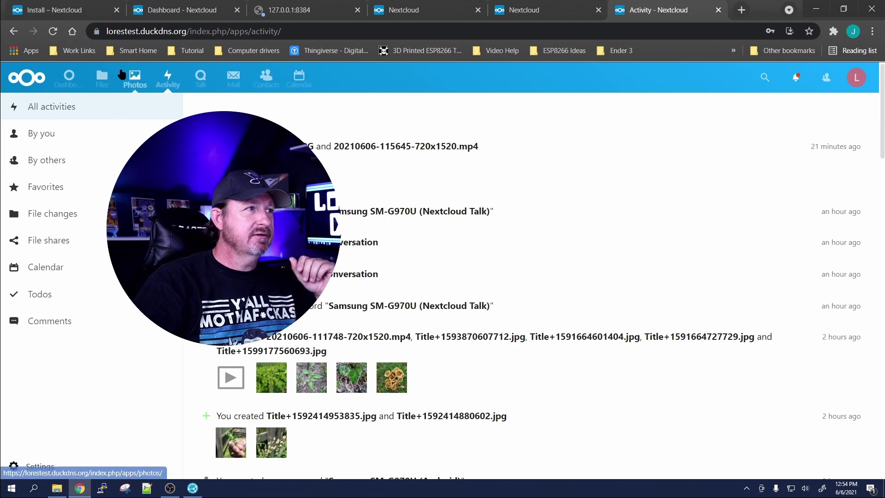
pyautogui.click(102, 82)
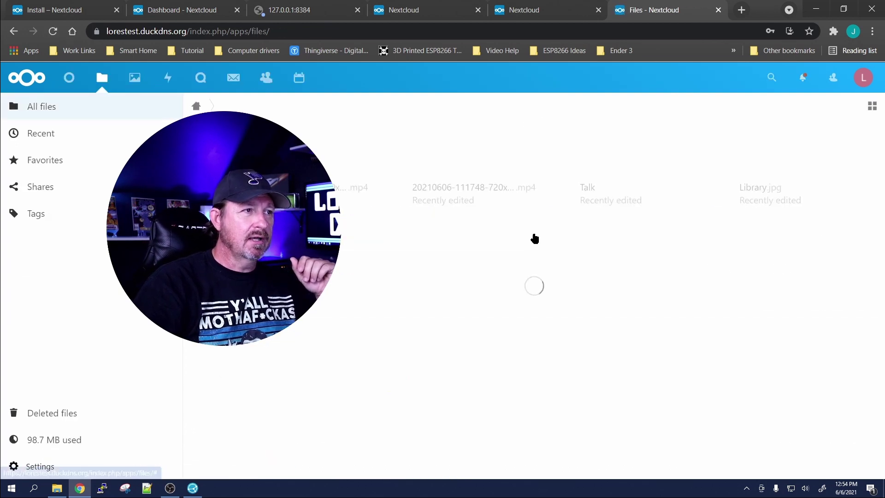
pyautogui.click(69, 77)
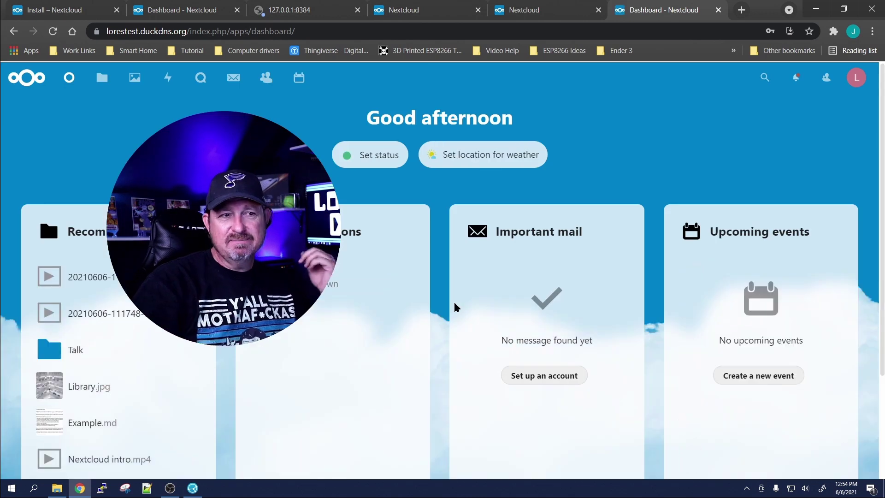
# Bring up the desktop client's window with its recent notifications and activity.
pyautogui.click(746, 488)
pyautogui.click(756, 469)
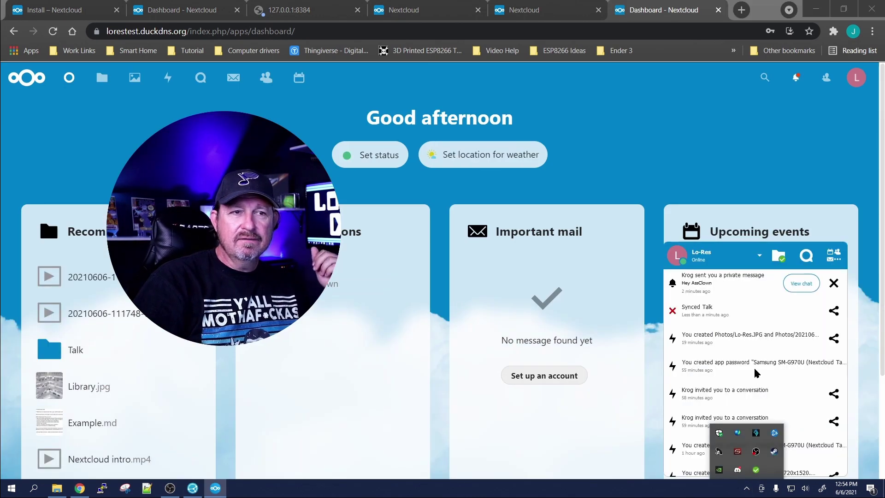